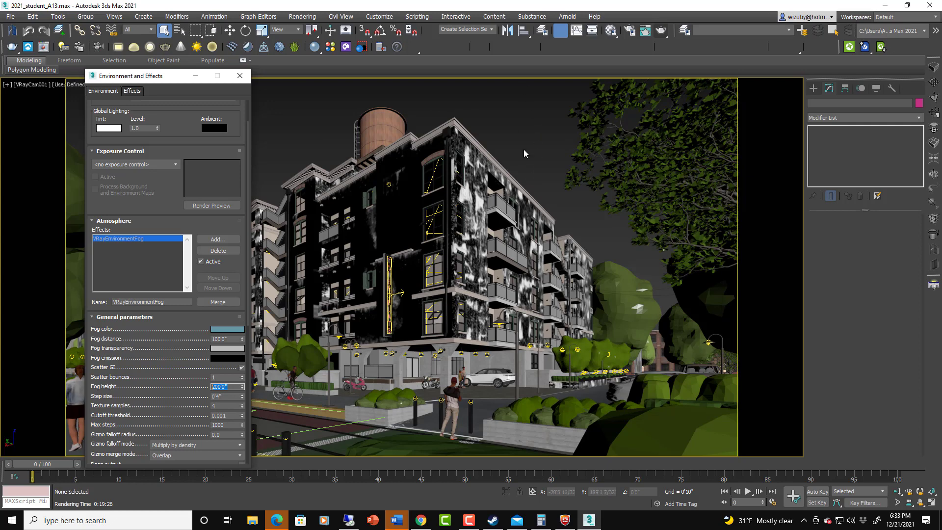
- Review the last rendered image in the V-Ray frame buffer through the render setup's frame buffer settings
click(240, 76)
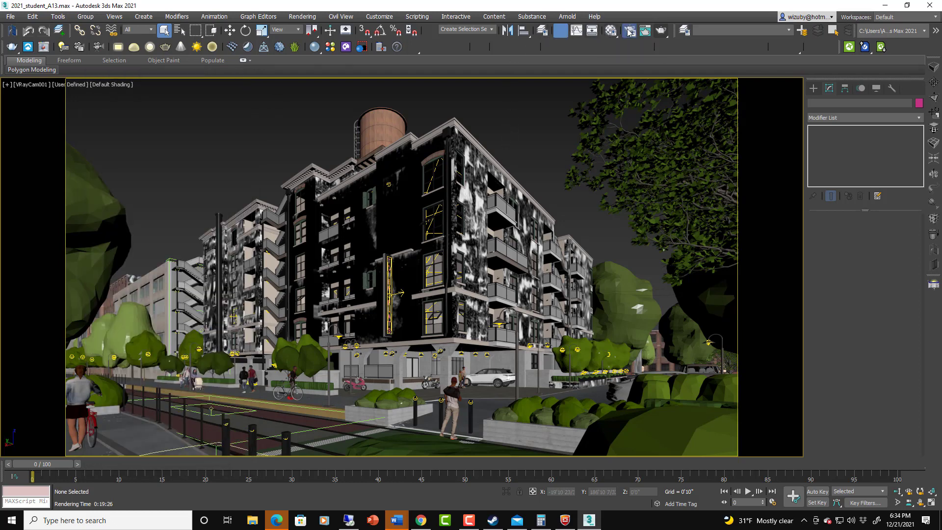
key(F10)
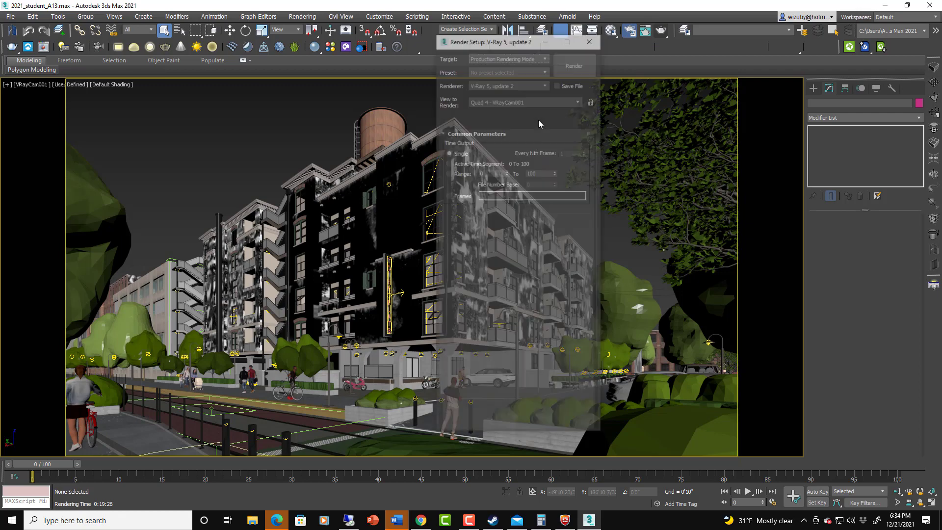
click(472, 118)
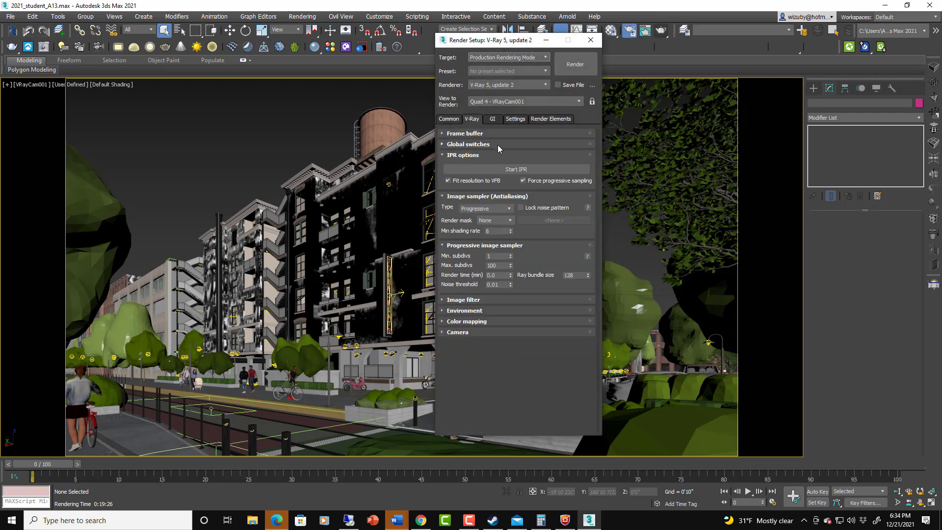
click(493, 156)
click(476, 134)
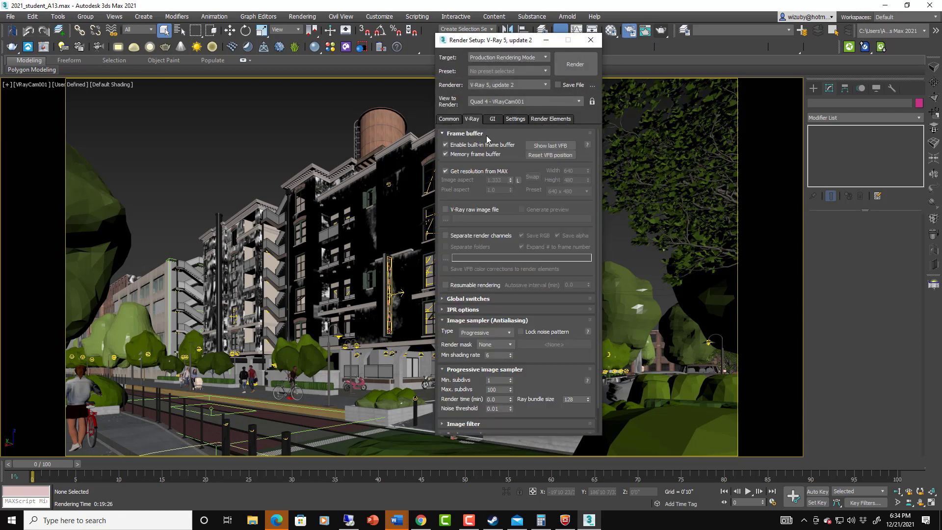
click(553, 146)
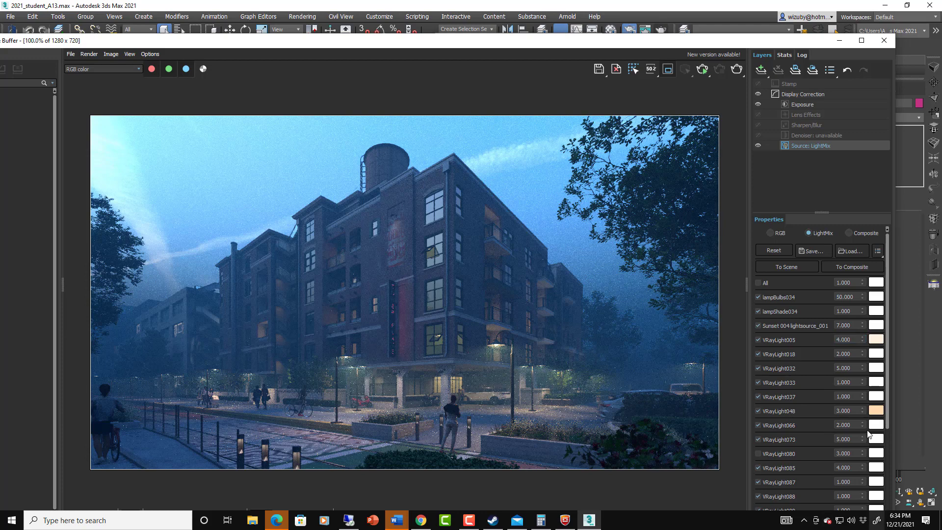
click(885, 41)
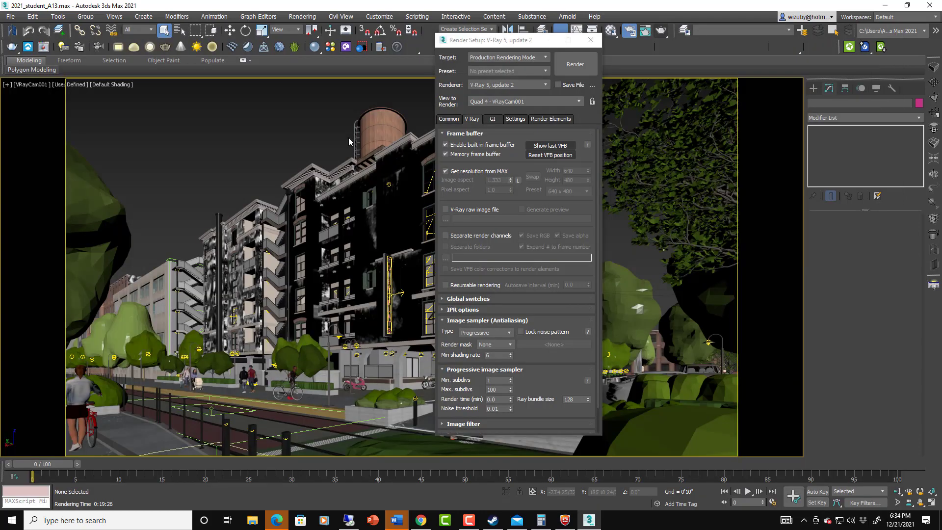
click(591, 40)
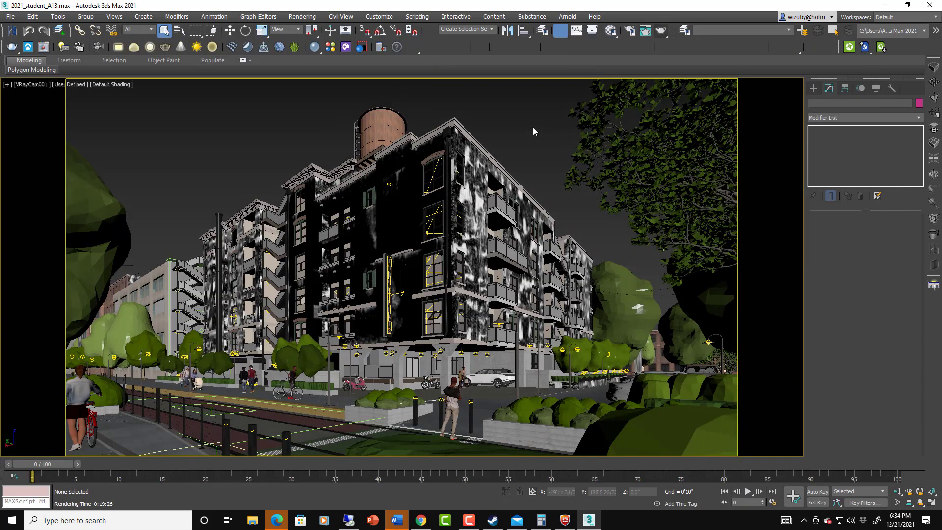
- Switch to the top view and look through the HDRIs category of the Chaos Cosmos library for a suitable sky
key(t)
click(637, 119)
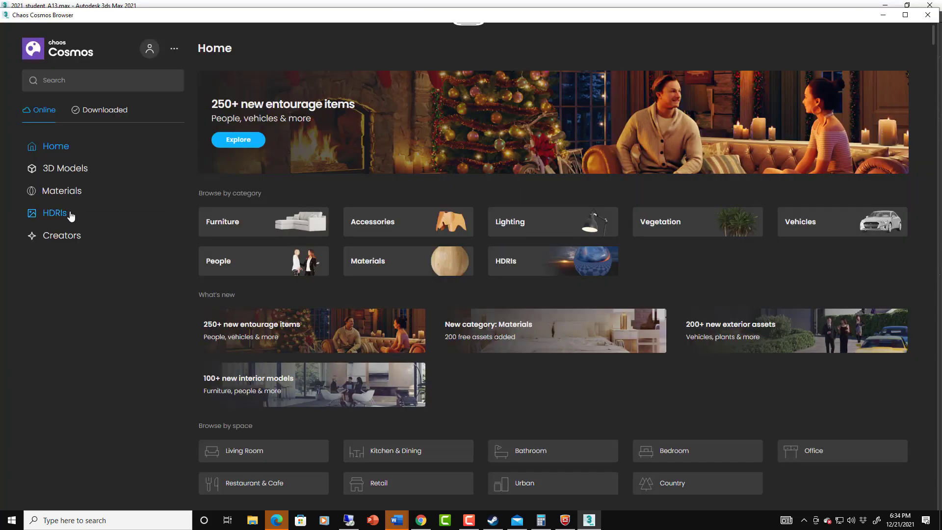
click(69, 214)
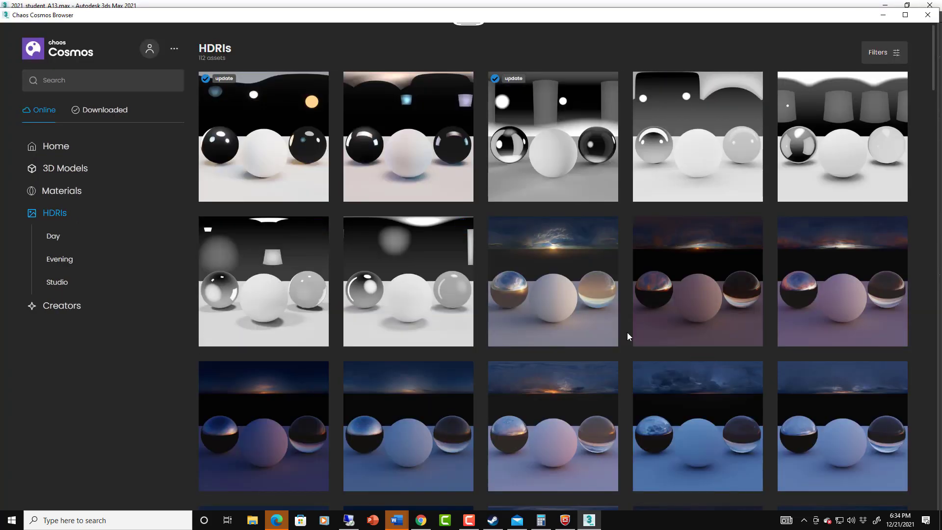
scroll(627, 332, down, 3)
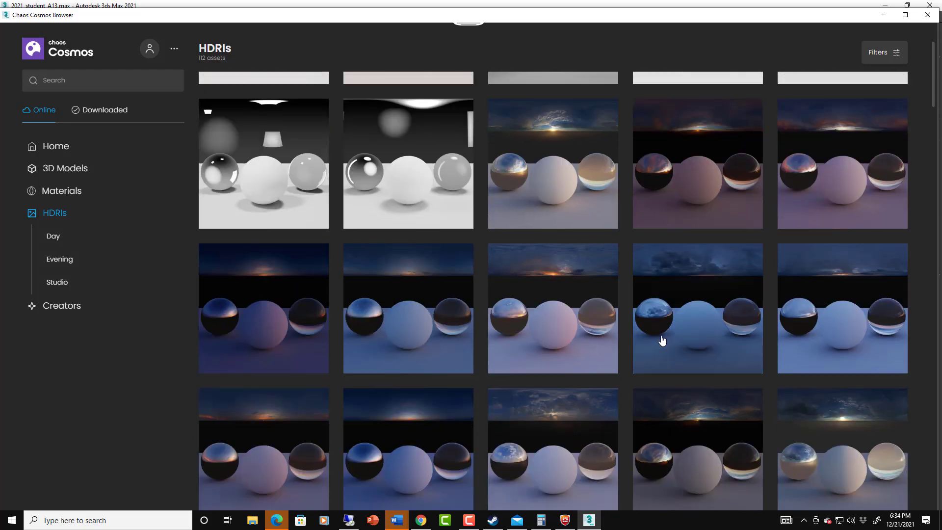
scroll(662, 340, down, 3)
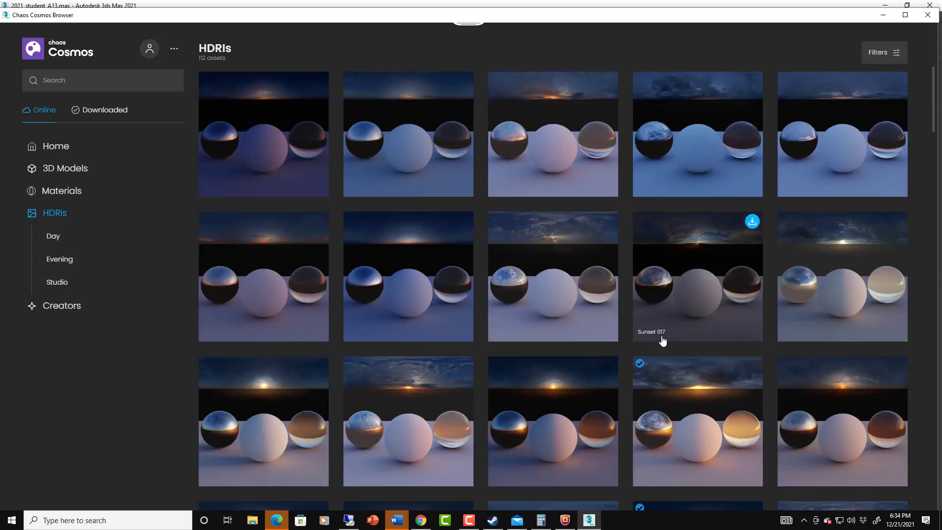
scroll(718, 351, down, 3)
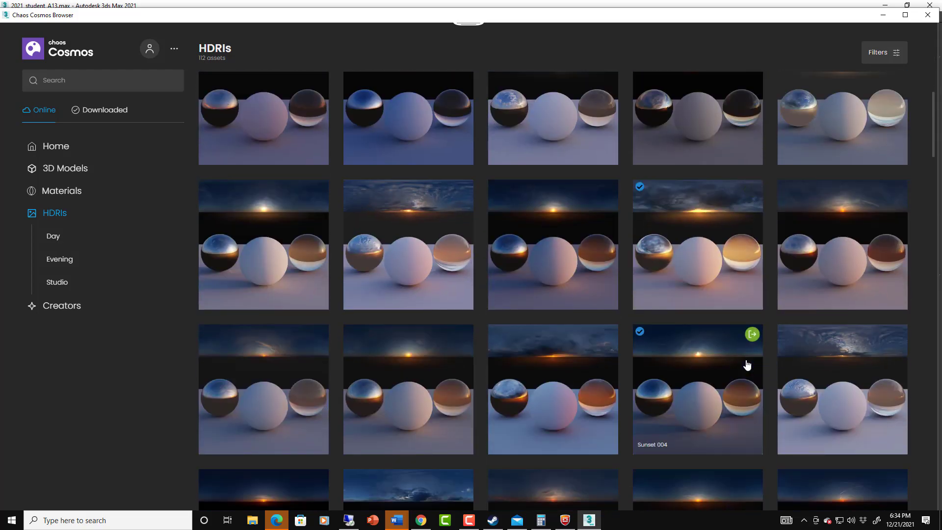
scroll(747, 365, down, 3)
scroll(747, 365, down, 18)
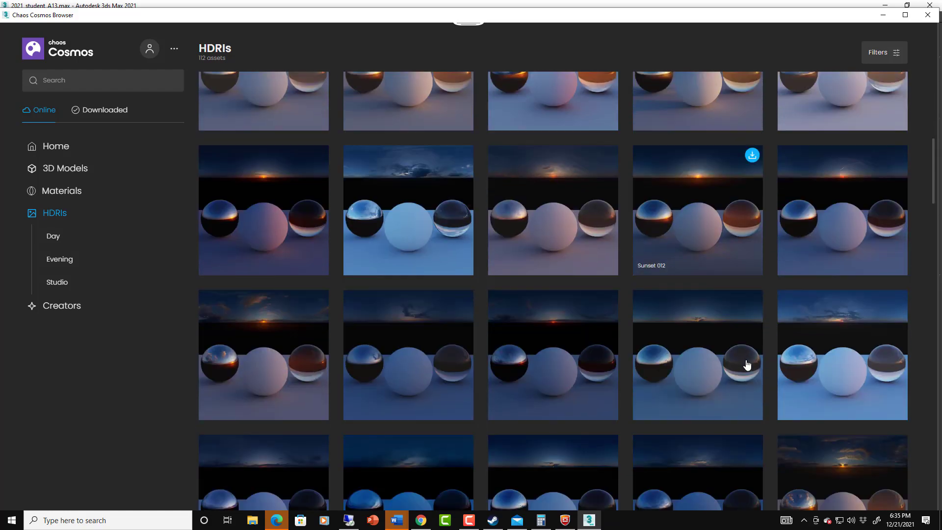
scroll(747, 365, down, 12)
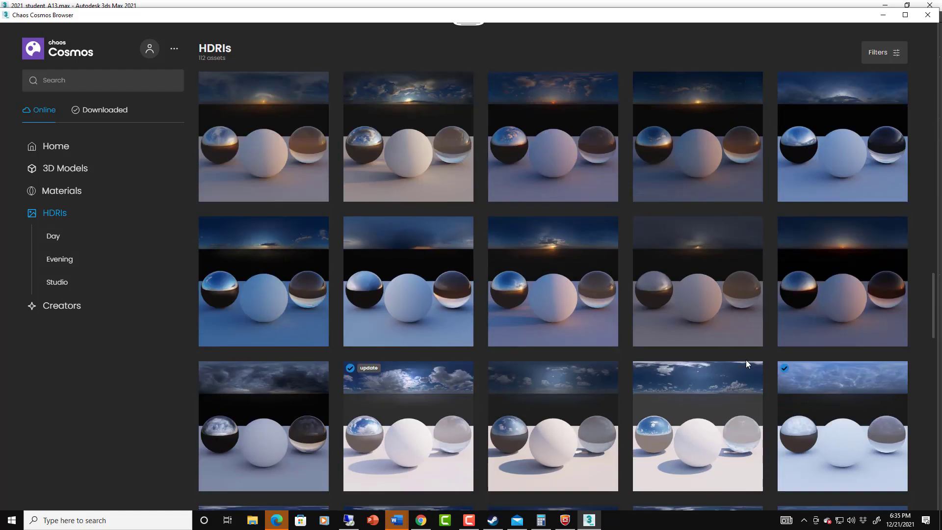
scroll(747, 365, down, 10)
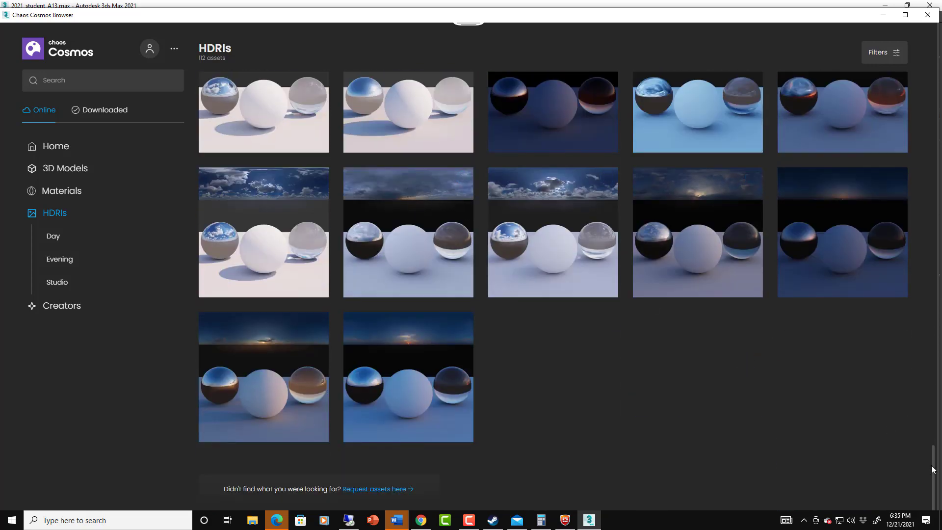
- Find the Sun 010 HDRI in the Chaos Cosmos library and download it
drag(933, 470, 903, 155)
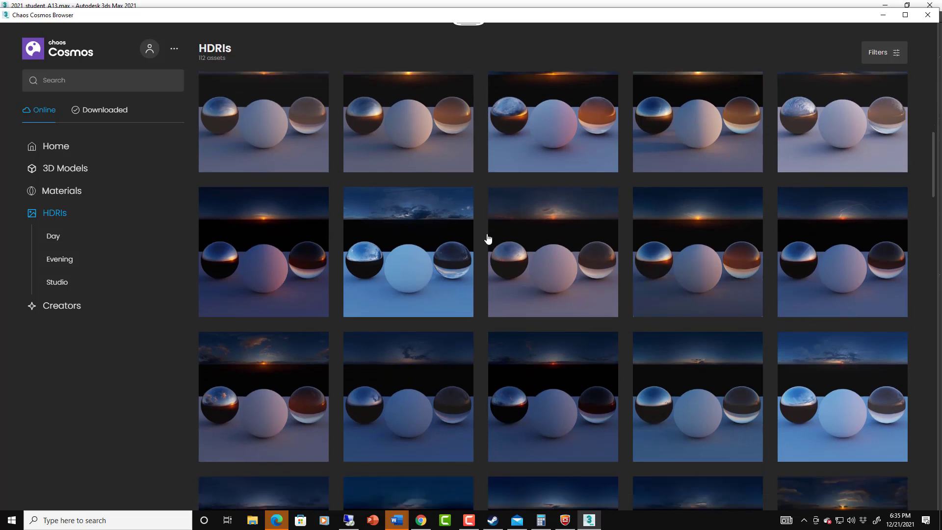
scroll(614, 288, down, 1)
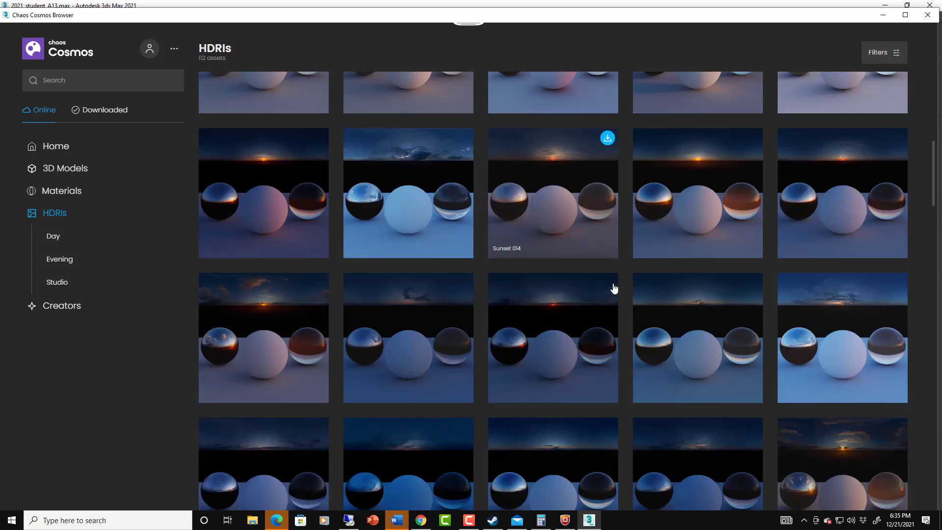
scroll(615, 289, down, 1)
scroll(614, 289, down, 1)
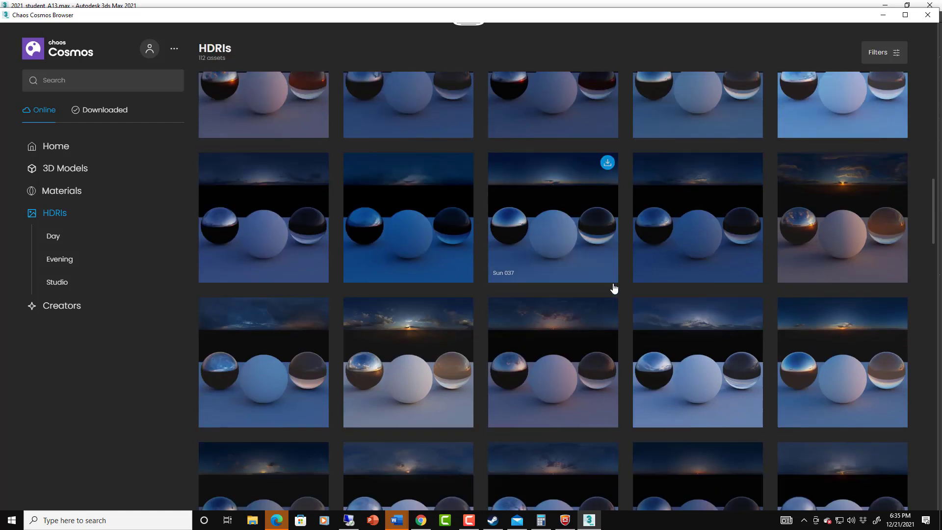
scroll(614, 288, down, 1)
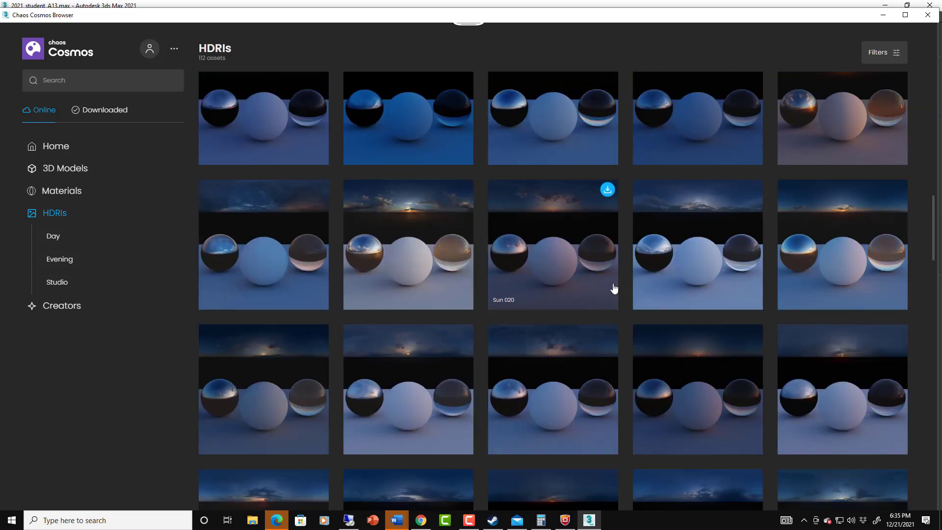
scroll(613, 289, down, 1)
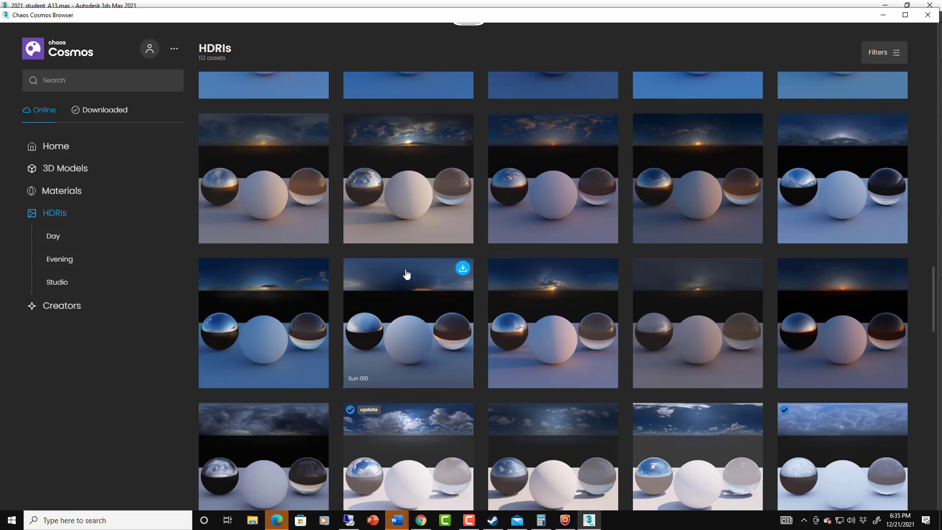
click(462, 269)
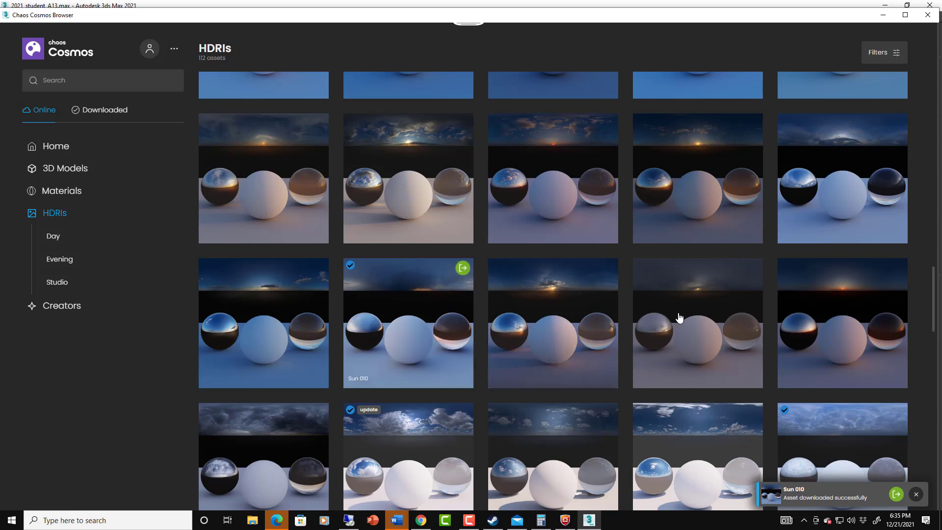
- Import the Sun 010 HDRI onto the existing Sunset 004 dome light and close the Material Editor
click(463, 268)
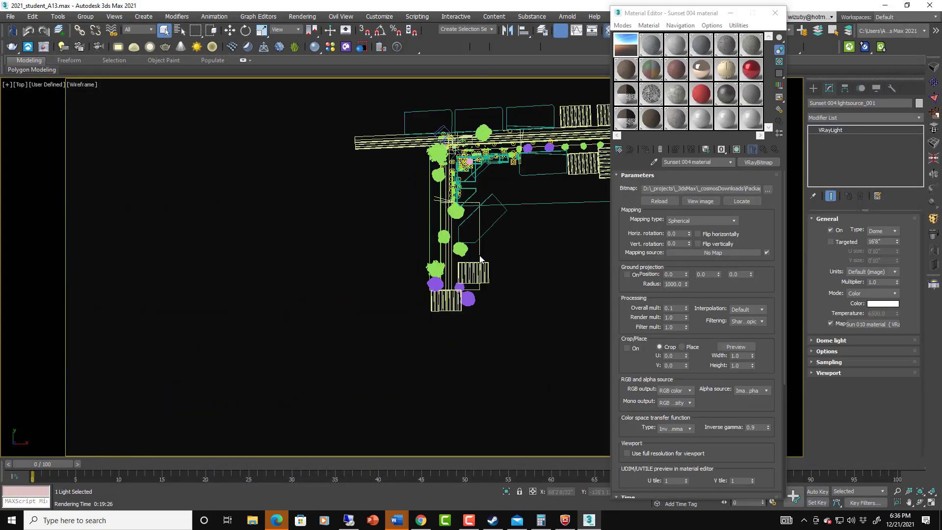
middle_drag(480, 259, 339, 294)
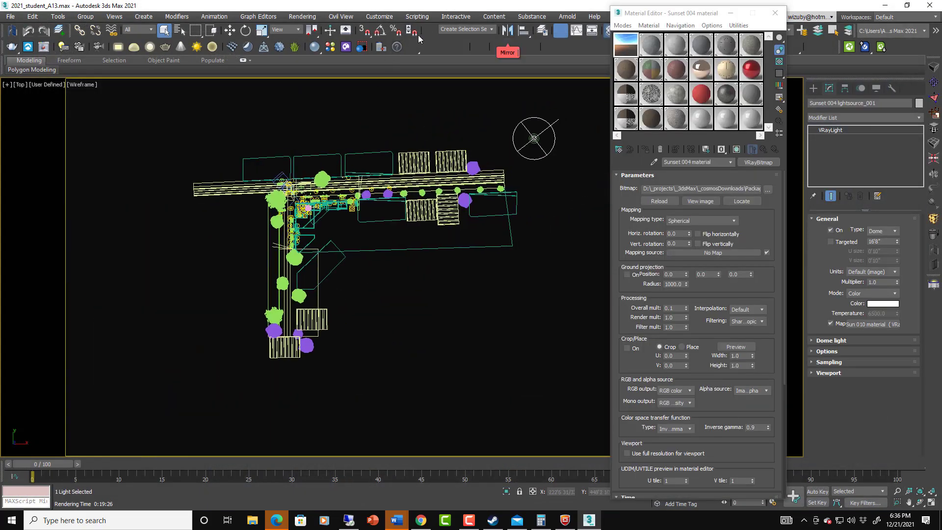
click(348, 48)
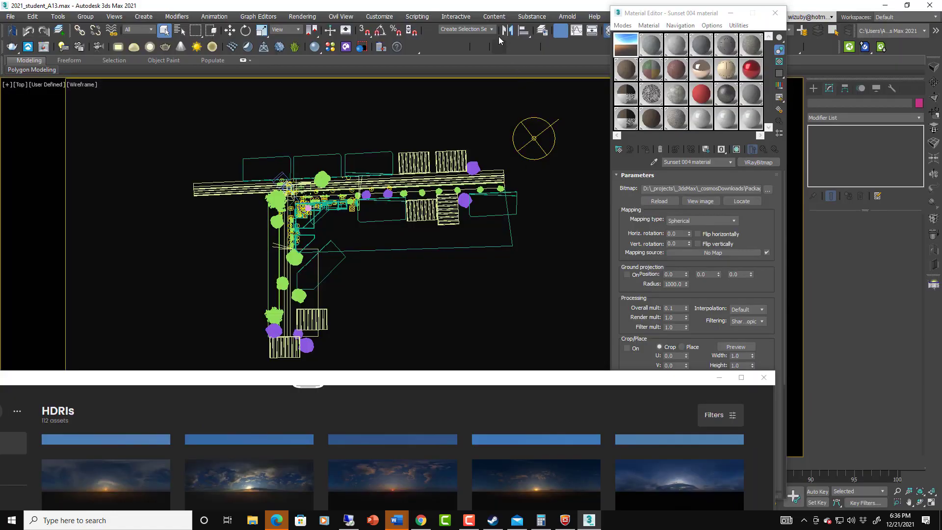
click(775, 13)
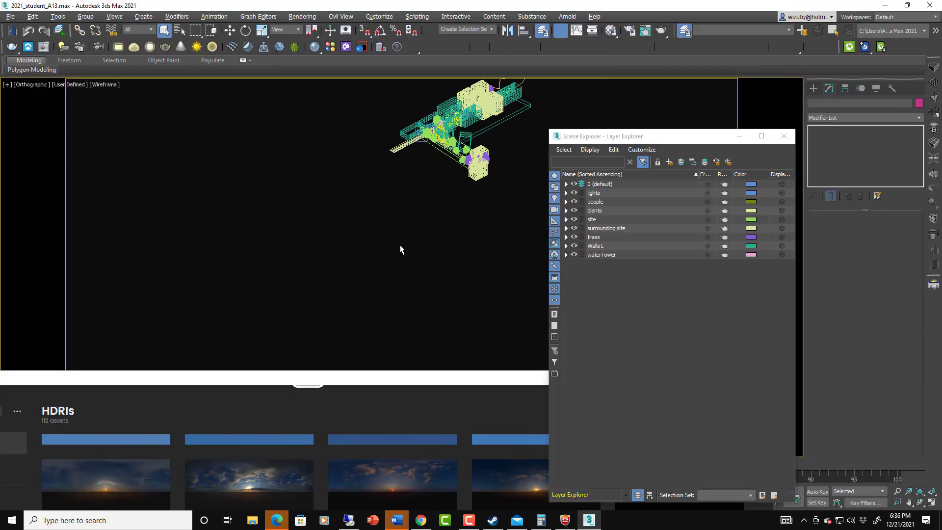
- Delete the existing dome light beside the buildings
alt+middle_drag(400, 247, 381, 264)
middle_drag(382, 265, 259, 359)
scroll(356, 258, up, 3)
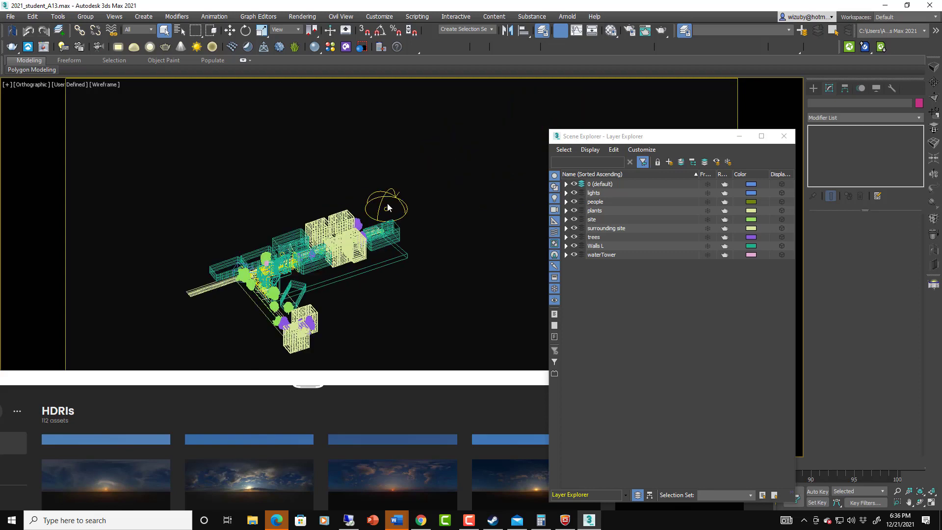
click(387, 205)
key(Delete)
- Import the Sun 010 HDRI from the Chaos Cosmos library as a new dome light
drag(302, 382, 388, 145)
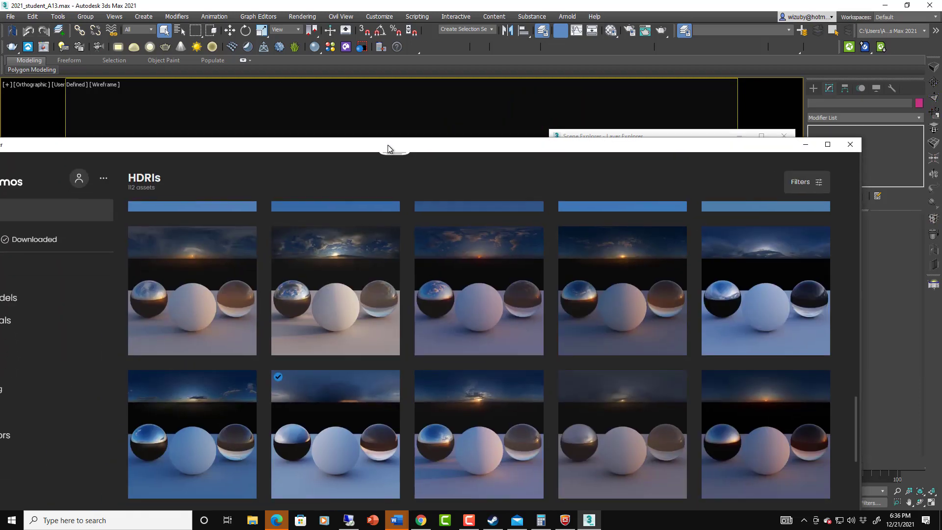
click(389, 381)
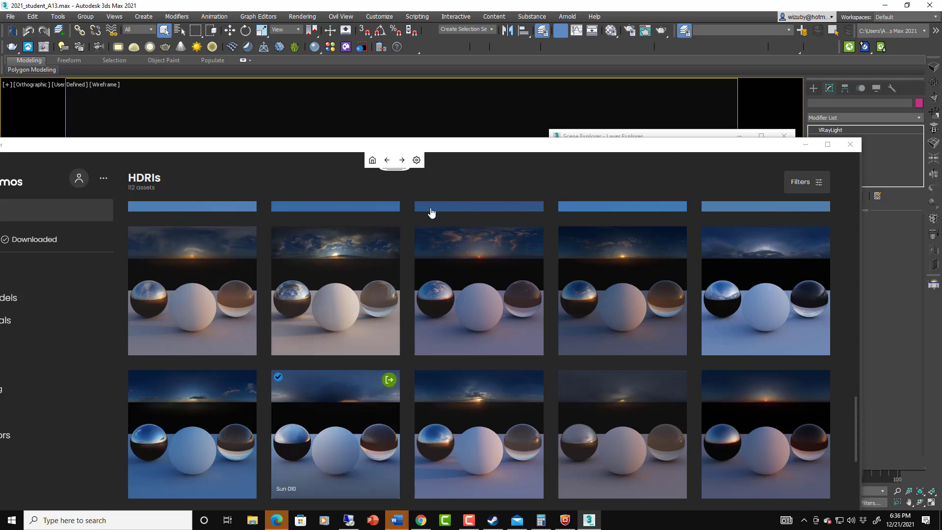
drag(474, 146, 496, 435)
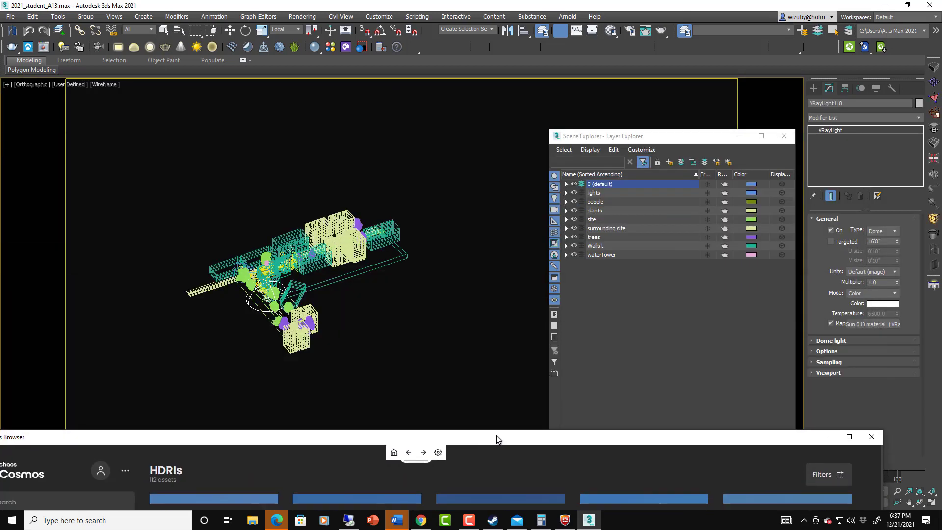
- Move the new dome light in the top view to the empty area above the far end of the street
scroll(279, 301, up, 3)
key(t)
key(z)
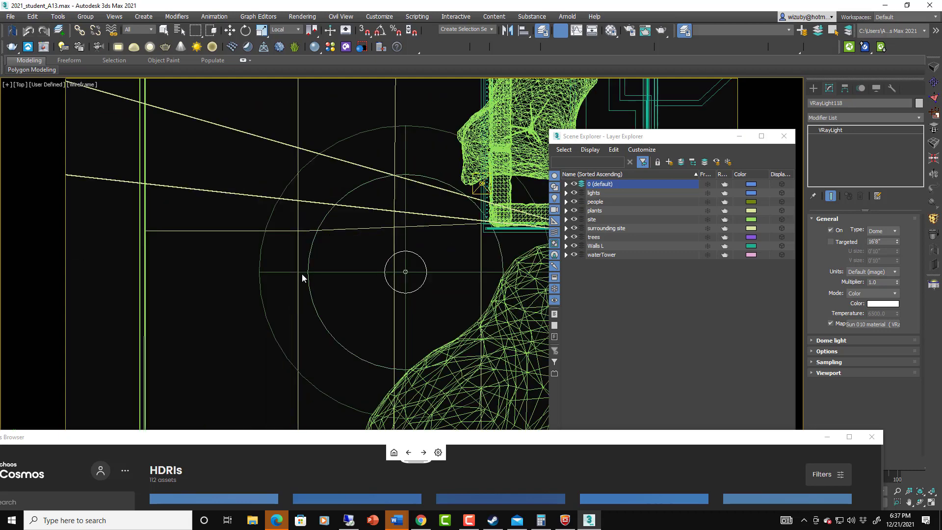
scroll(302, 274, down, 8)
middle_drag(302, 274, 281, 277)
scroll(183, 314, down, 6)
key(w)
drag(182, 309, 353, 204)
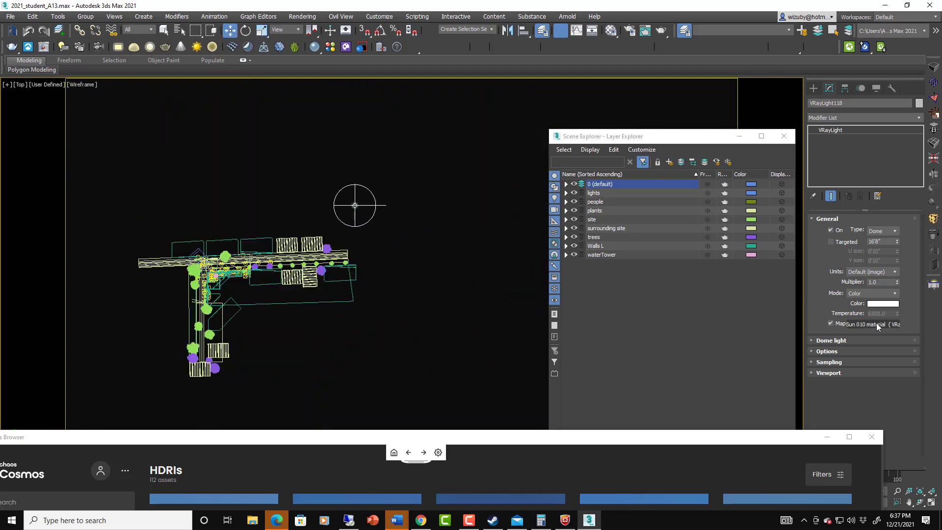
- Lock the dome light's texture to its icon and rotate the light about 45 degrees counterclockwise in the top view
click(842, 341)
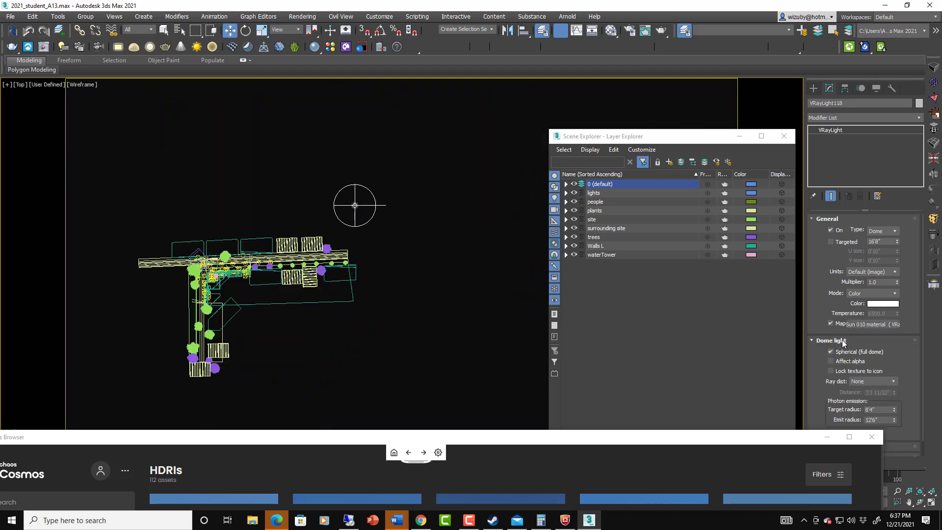
scroll(841, 348, down, 1)
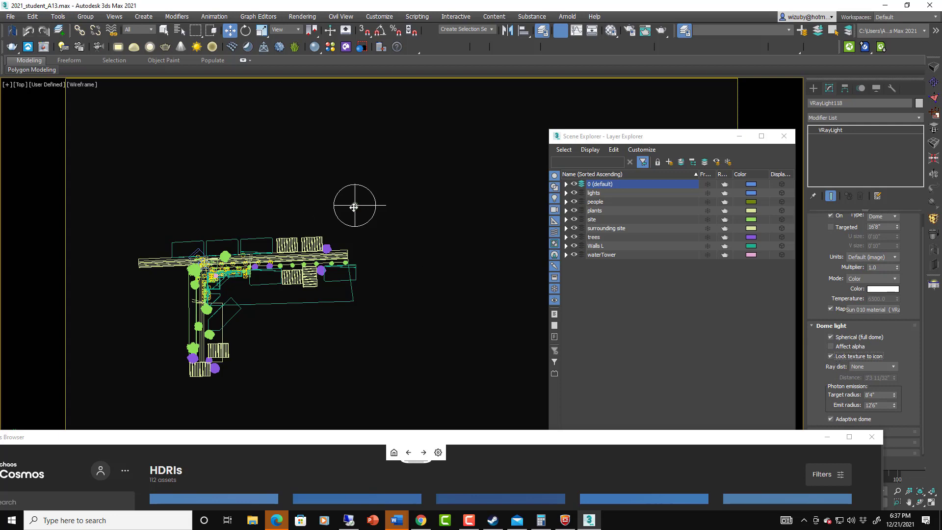
scroll(354, 208, up, 3)
key(e)
drag(354, 205, 396, 216)
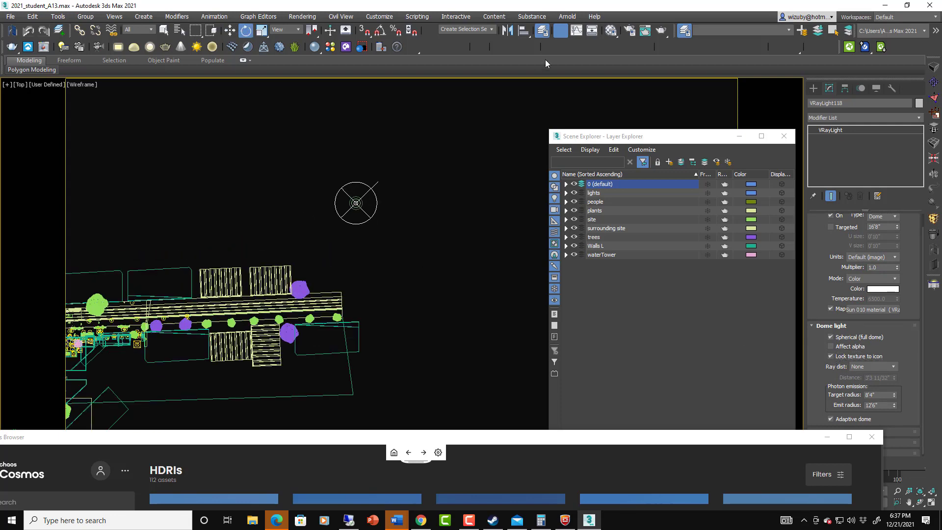
- Copy the dome light's Sun 010 map as an instance into the second material slot and set its overall multiplier to 0.1
click(612, 31)
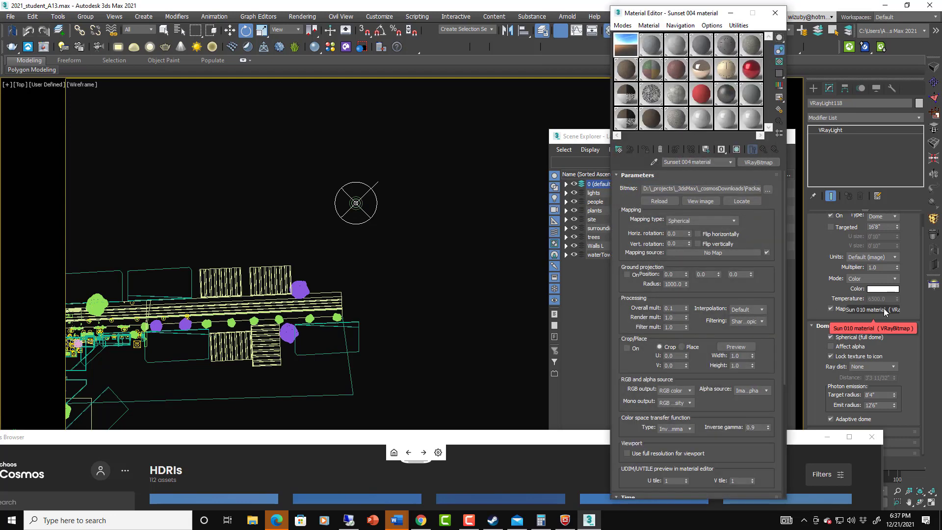
drag(884, 312, 651, 47)
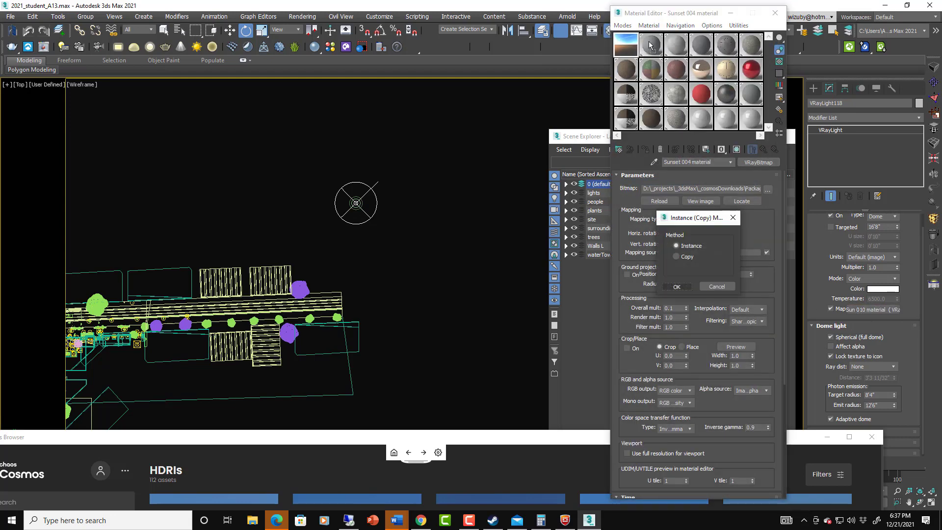
click(677, 287)
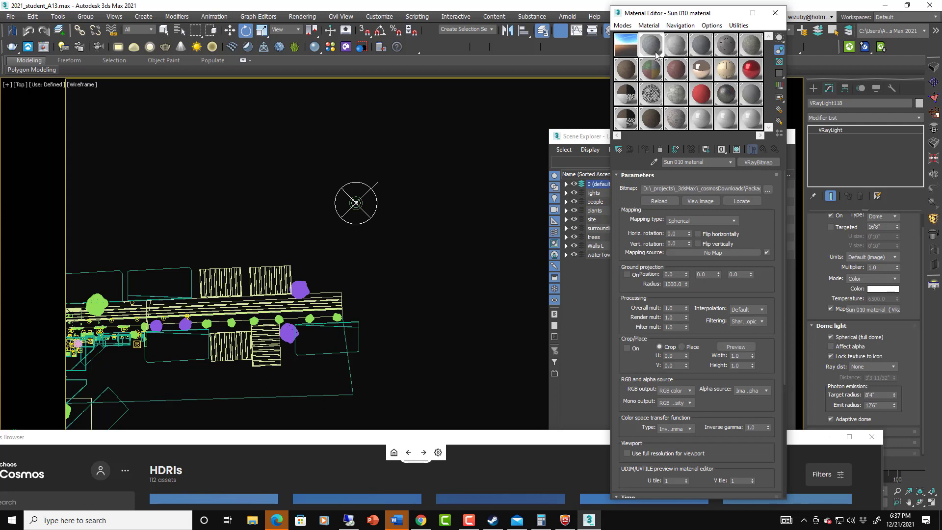
double_click(674, 309)
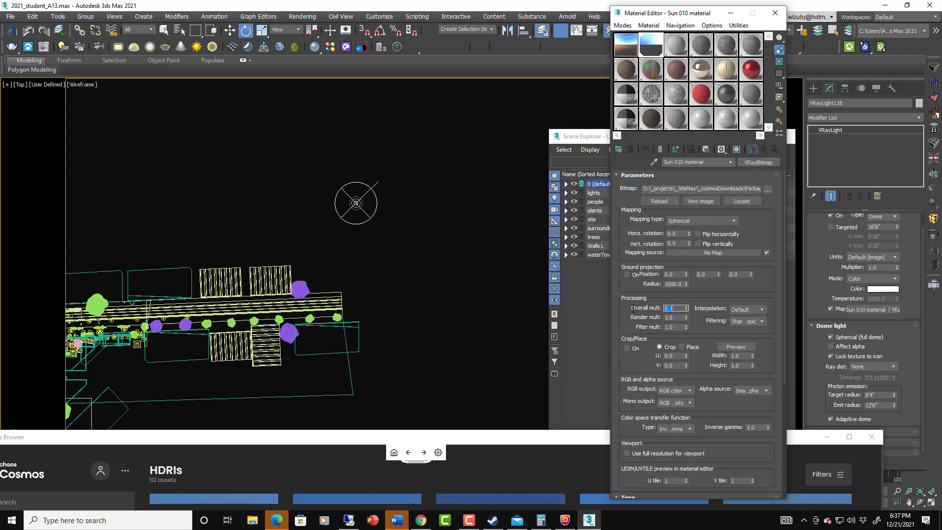
click(438, 131)
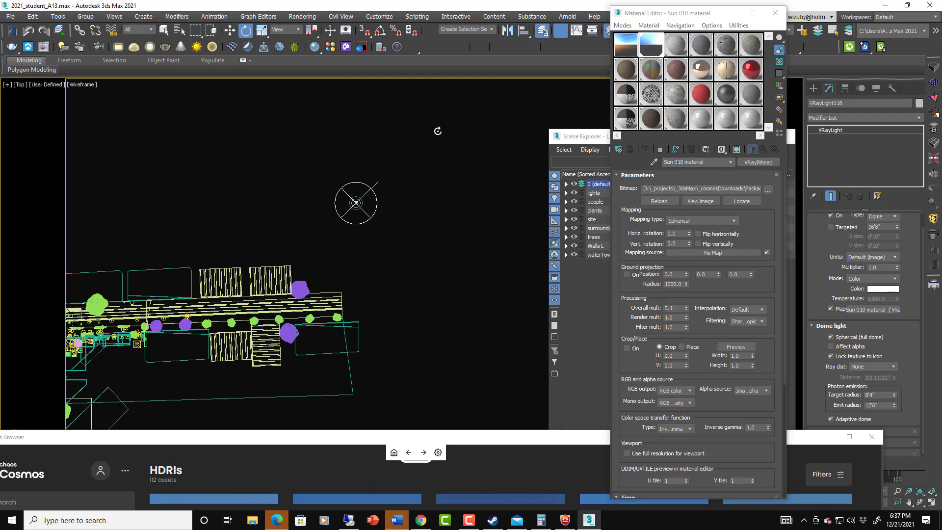
- Switch the viewport to the VRayCam001 camera, close the material and layer windows, and render the view
key(c)
click(775, 14)
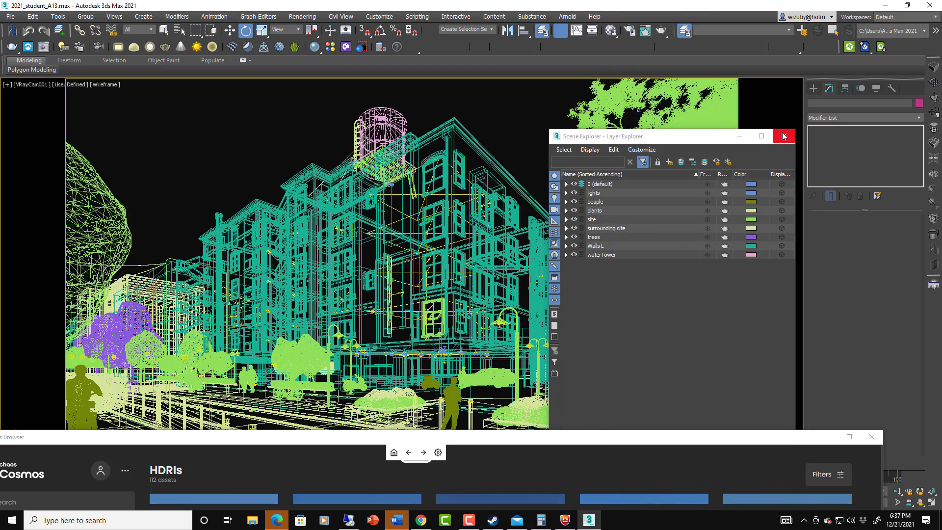
click(784, 136)
click(664, 33)
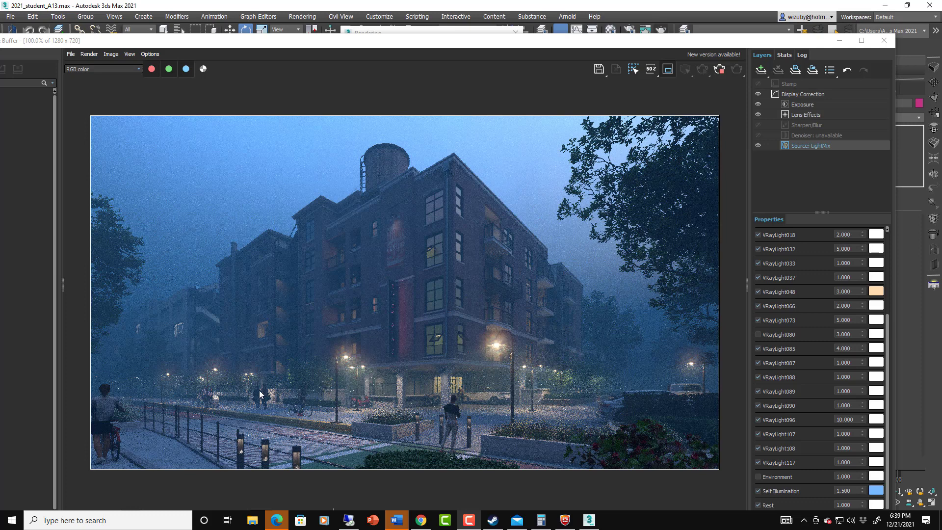
- Compare the rendering with lampBulbs034 off and on, and turn off Lens Effects and the lampShade034 light
scroll(485, 374, down, 1)
scroll(510, 372, up, 1)
scroll(528, 370, down, 1)
scroll(527, 375, up, 1)
scroll(809, 283, up, 3)
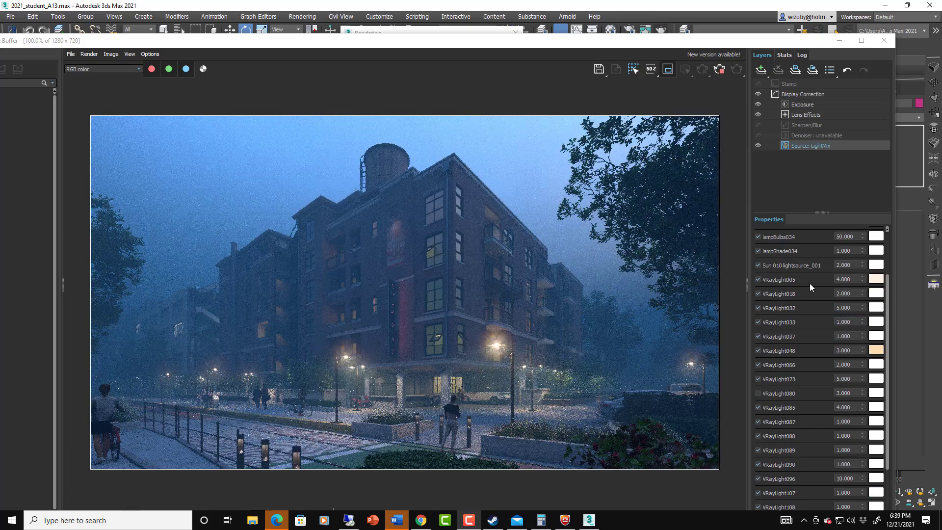
click(760, 297)
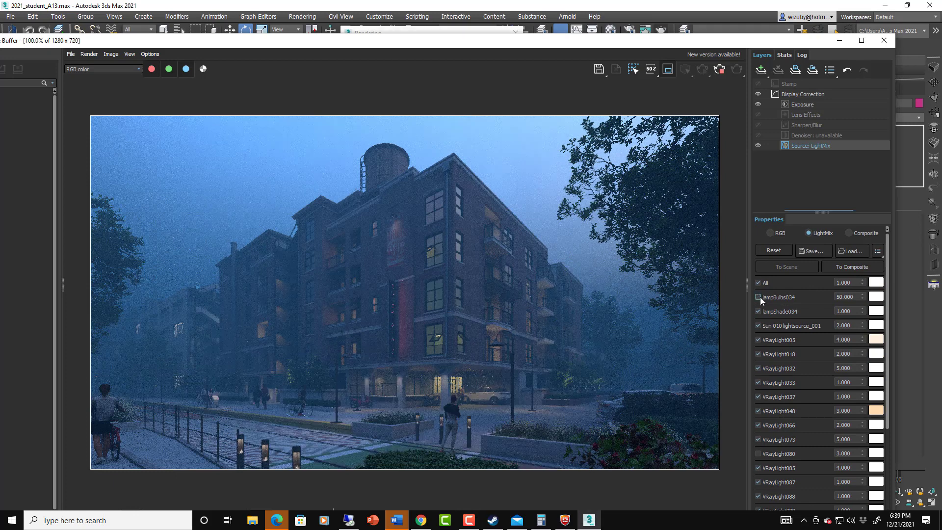
click(760, 297)
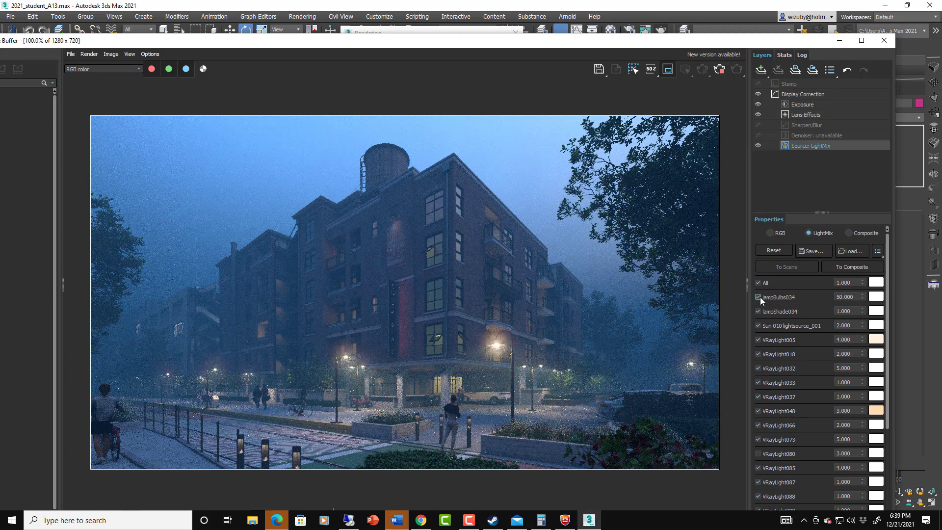
click(757, 115)
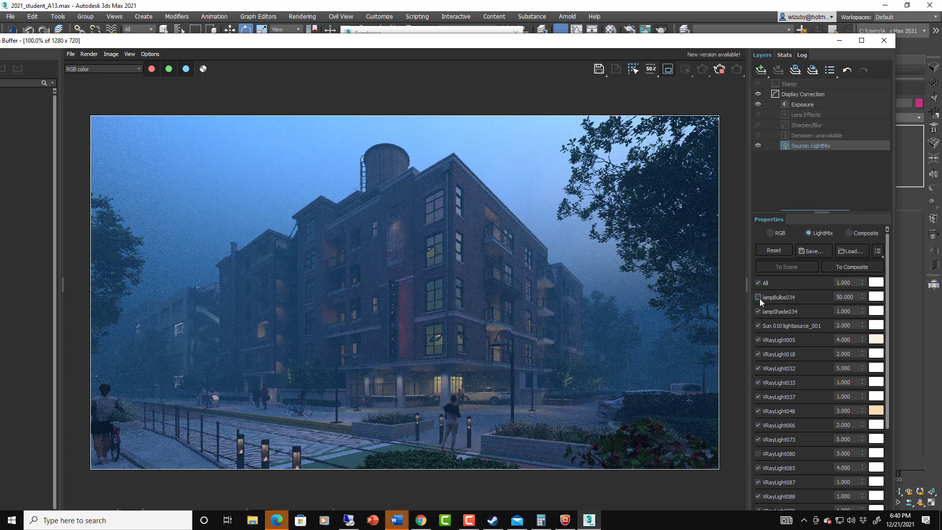
click(758, 311)
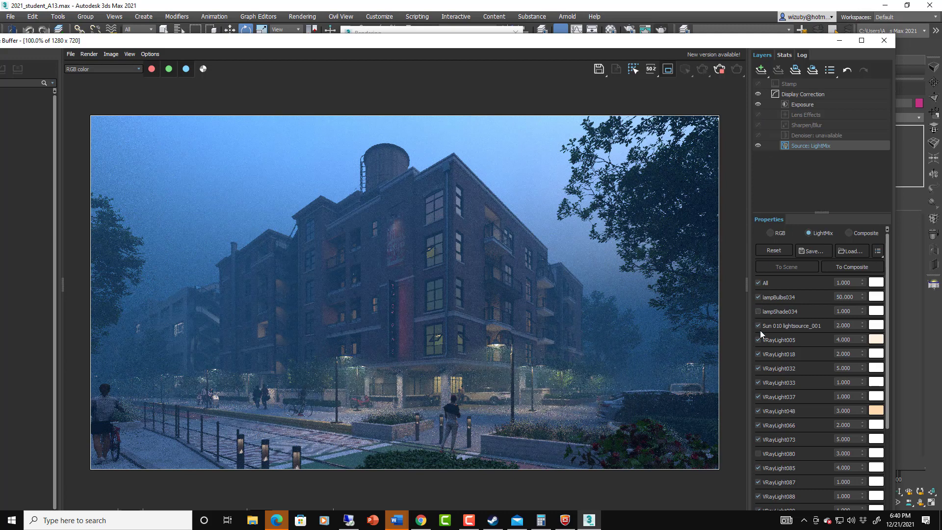
- Try the Sun 010 light source at intensity 5 in the LightMix and return it to 2
click(760, 326)
click(760, 326)
drag(854, 325, 806, 308)
text(5)
key(Return)
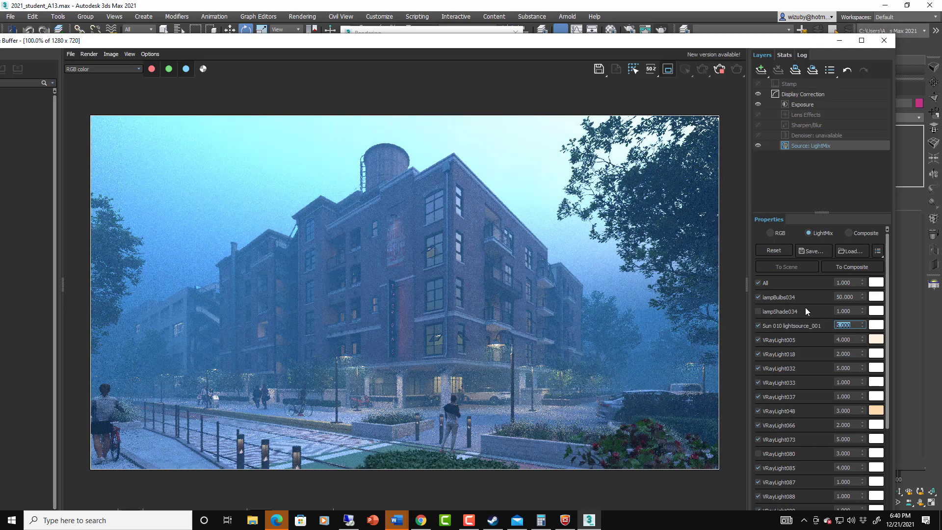
text(2)
key(Return)
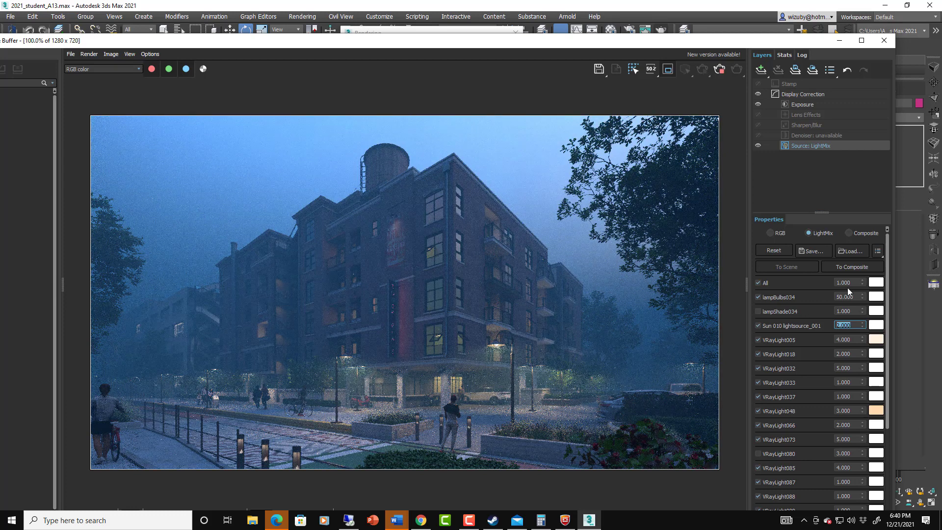
- Check which windows VRayLight005 lights by toggling it, and raise its intensity to 15 and then 20
click(761, 340)
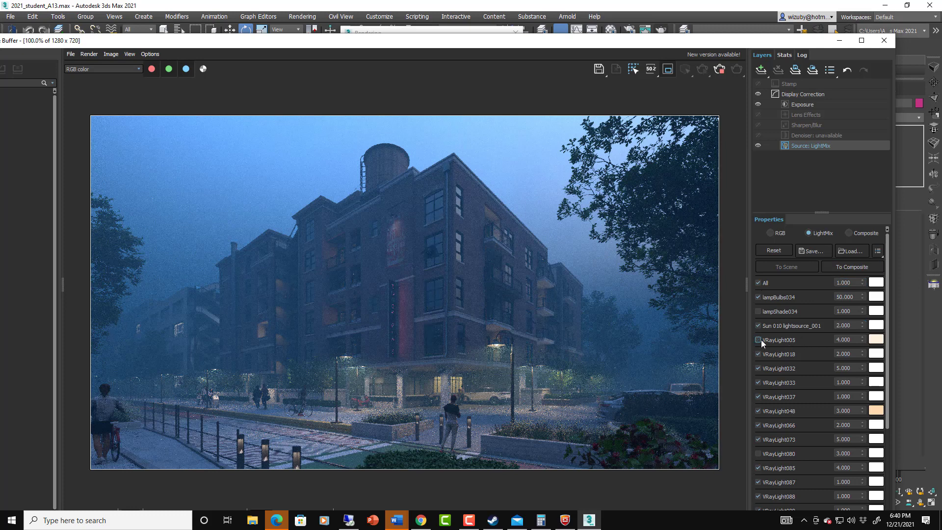
click(762, 339)
click(854, 339)
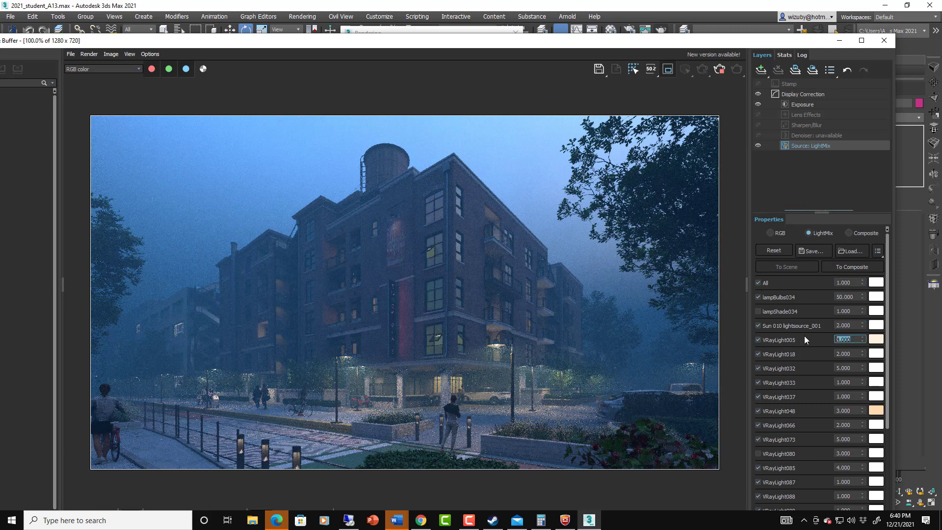
text(15)
key(Return)
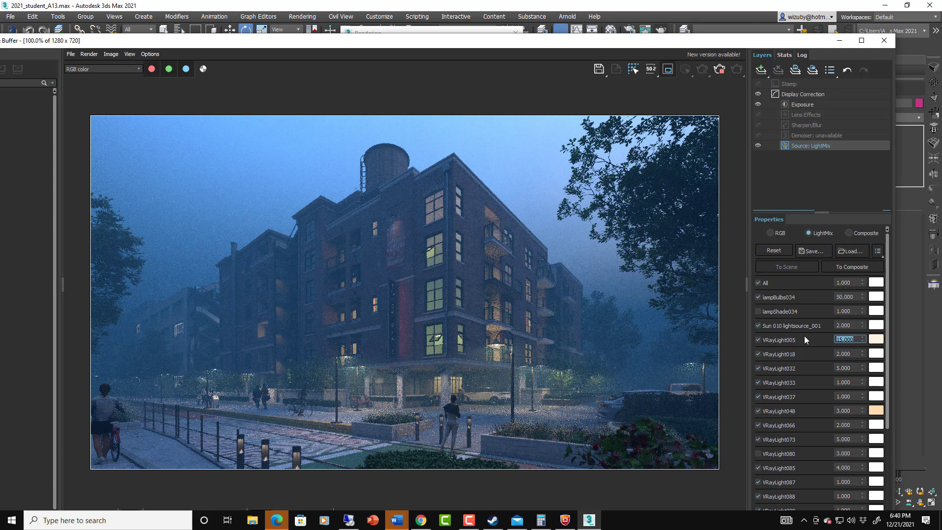
text(20)
key(Return)
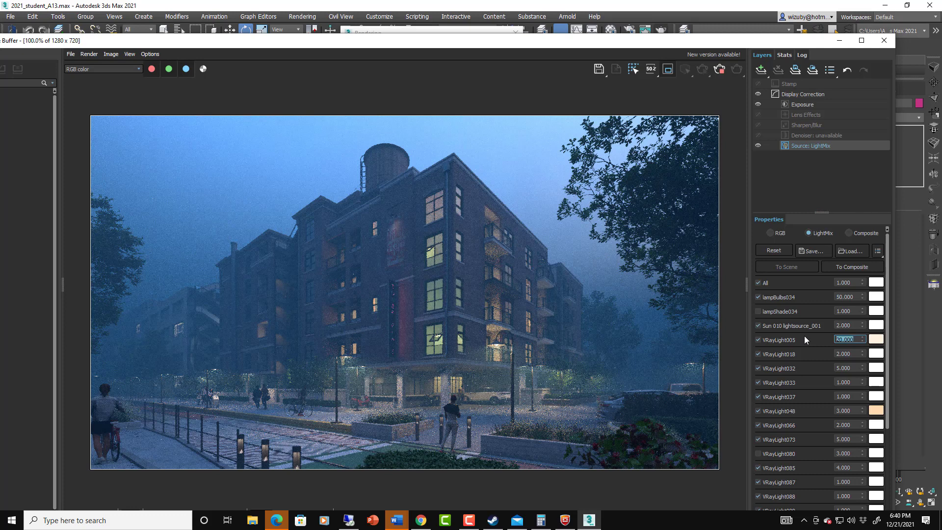
- Check VRayLight018 by toggling it, and raise its intensity to 5 and then 10
click(759, 353)
click(759, 353)
key(Tab)
text(5)
key(Return)
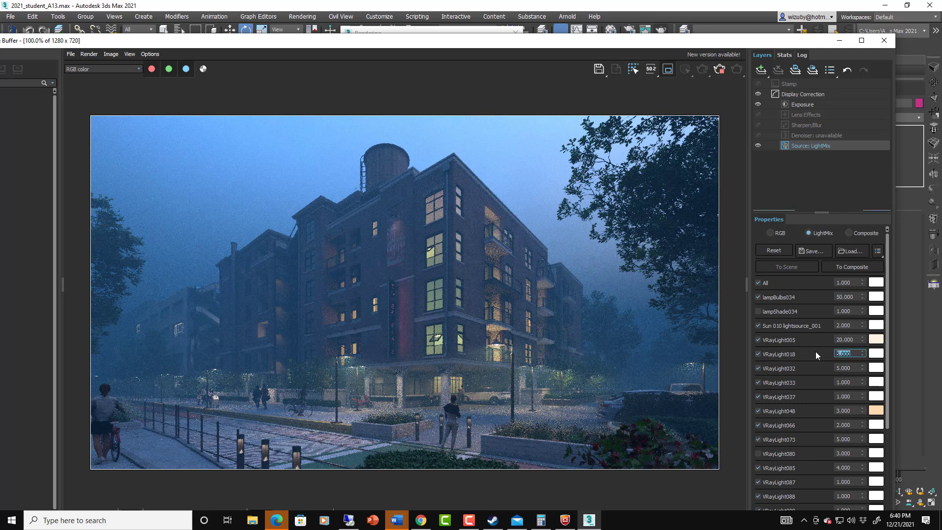
text(10)
key(Return)
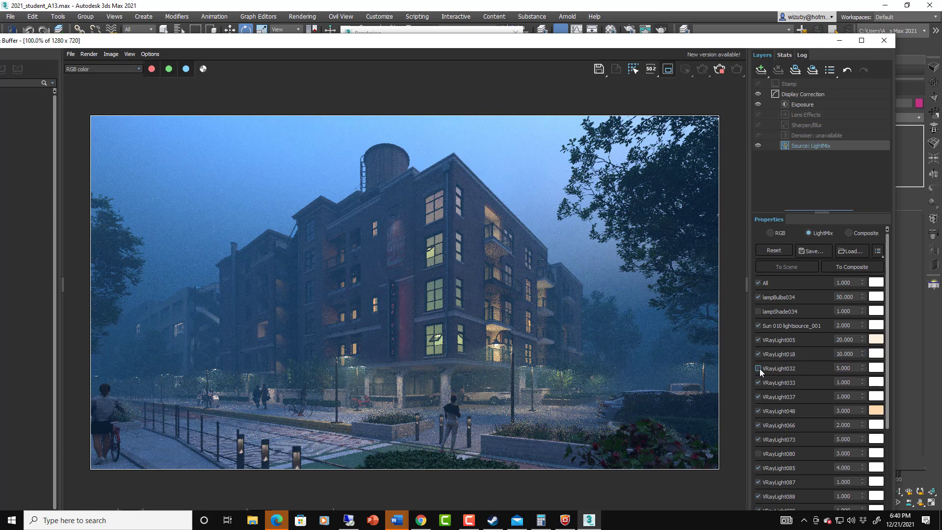
- Set the LightMix intensity of VRayLight032 to 10 and of VRayLight033 to 5
click(858, 368)
drag(858, 368, 821, 368)
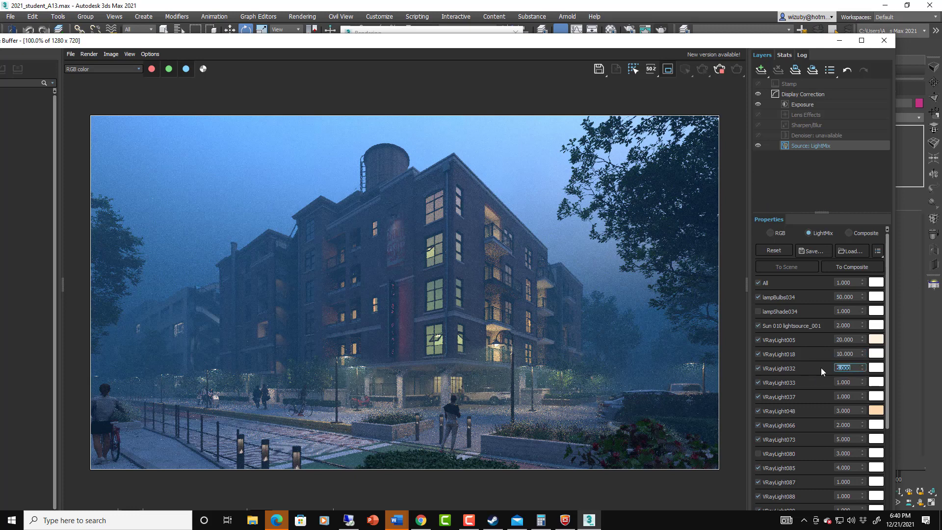
text(10)
key(Return)
scroll(819, 394, down, 2)
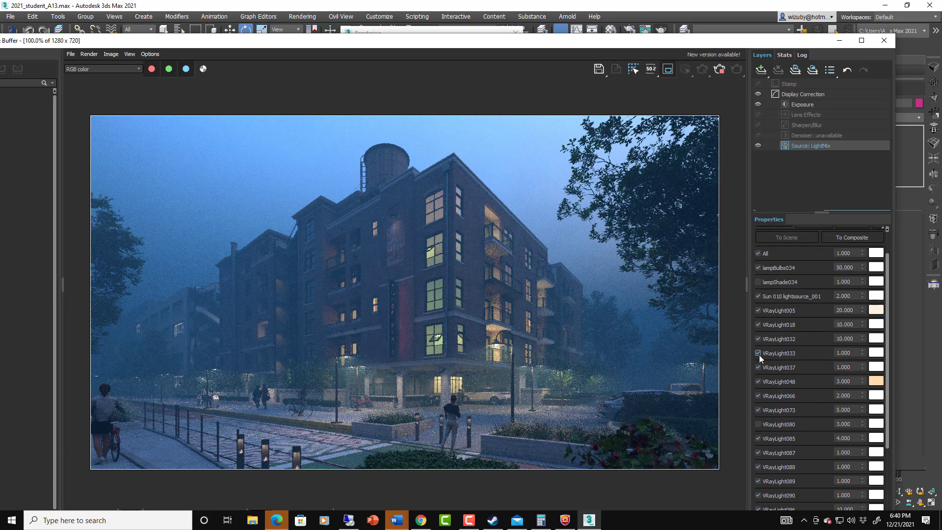
drag(854, 352, 822, 352)
text(5)
key(Return)
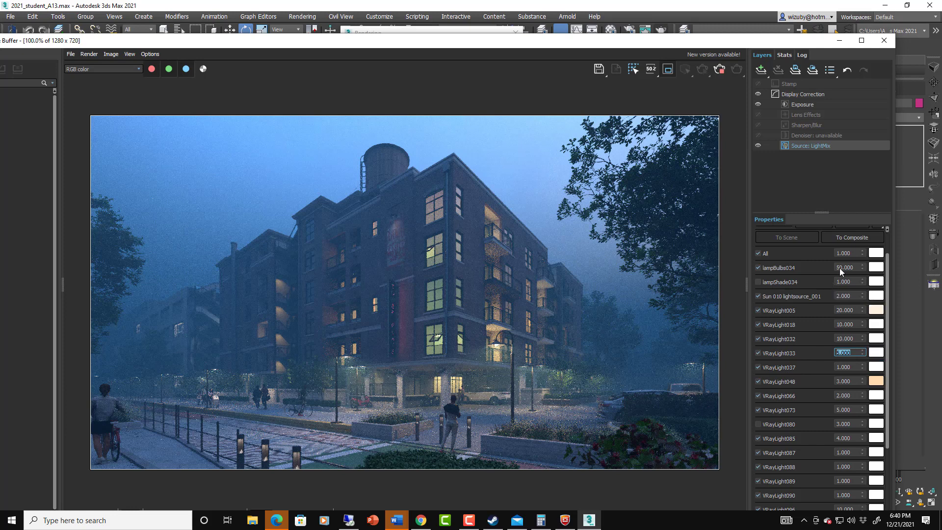
- Raise the Exposure correction to about 1.545 and set the Sun 010 light source's intensity to 0.5
click(801, 105)
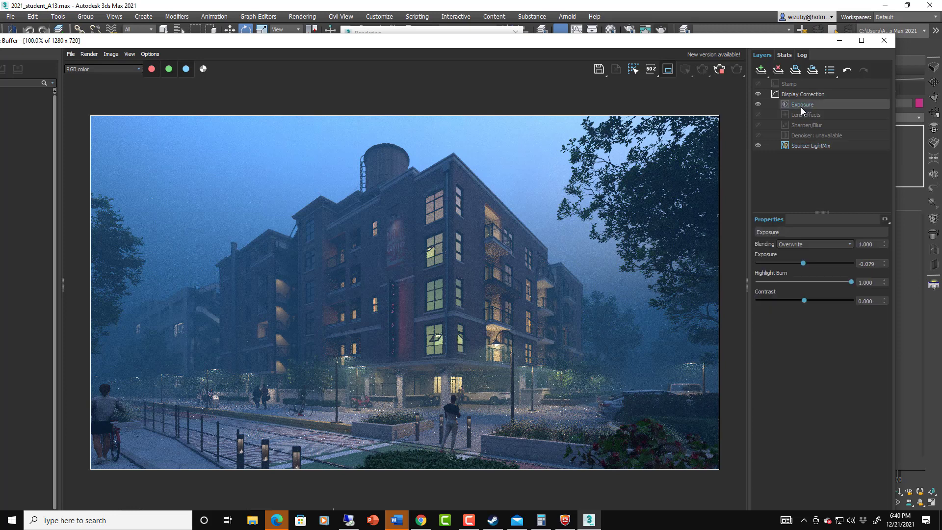
click(819, 263)
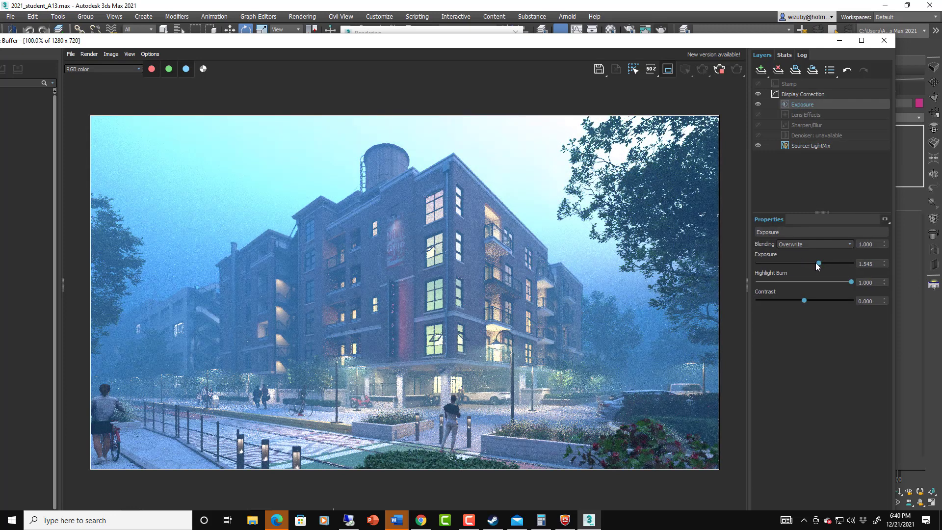
click(822, 146)
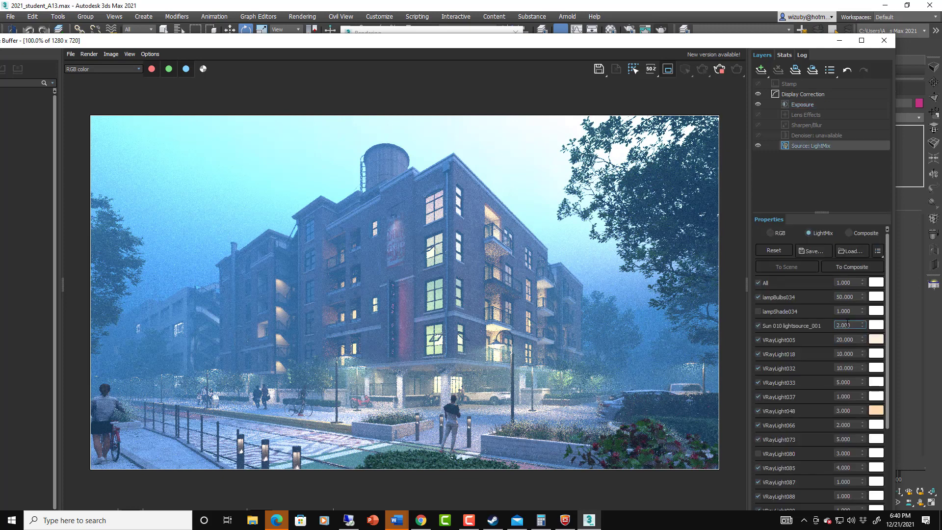
drag(851, 326, 824, 327)
text(.5)
key(Return)
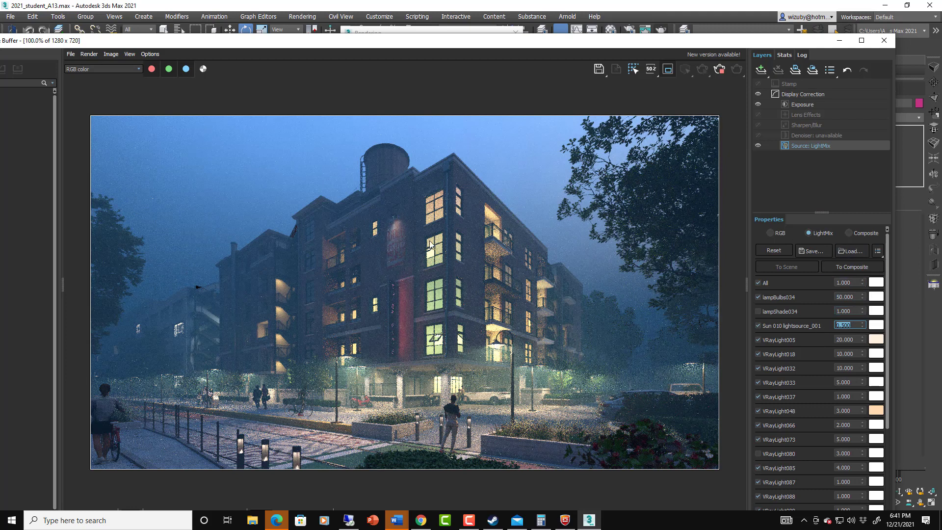
- Fine-tune the Exposure correction down to about 1.387
click(806, 104)
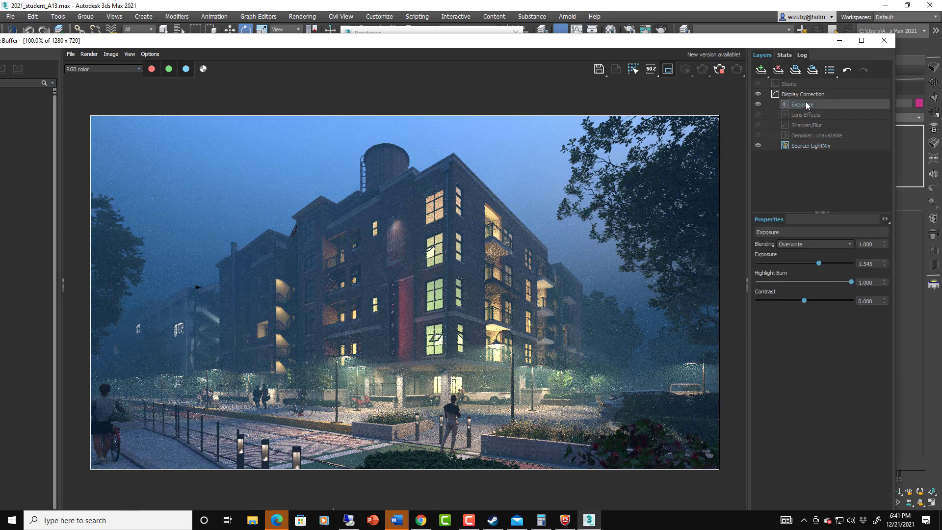
click(812, 264)
drag(812, 264, 818, 264)
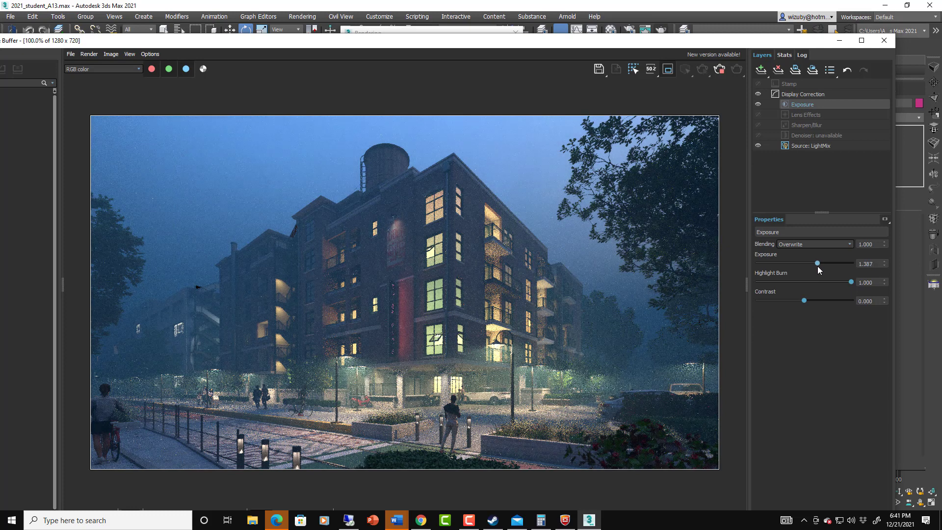
- Add a Color Balance correction with overall Cyan-Red about -0.089 and highlights about -0.696 Cyan-Red, -0.445 Magenta-Green and -0.016 Yellow-Blue
click(765, 72)
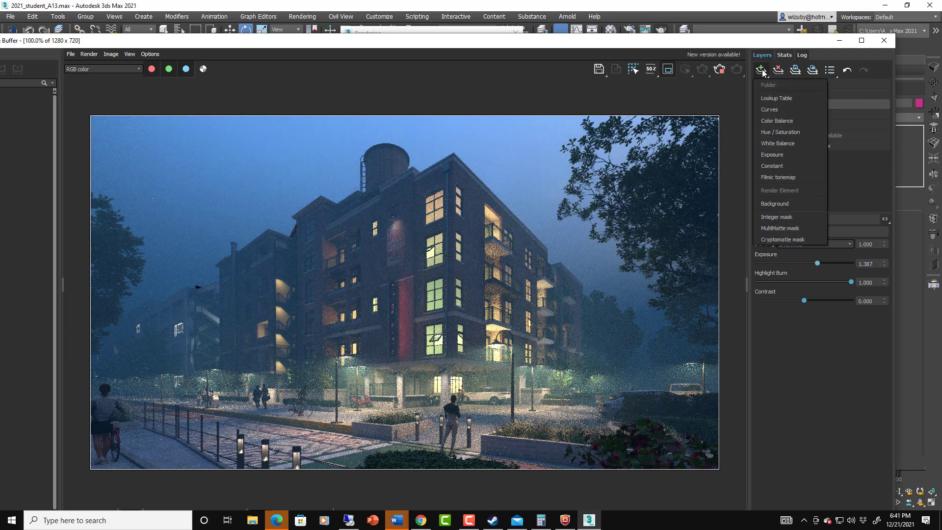
click(781, 120)
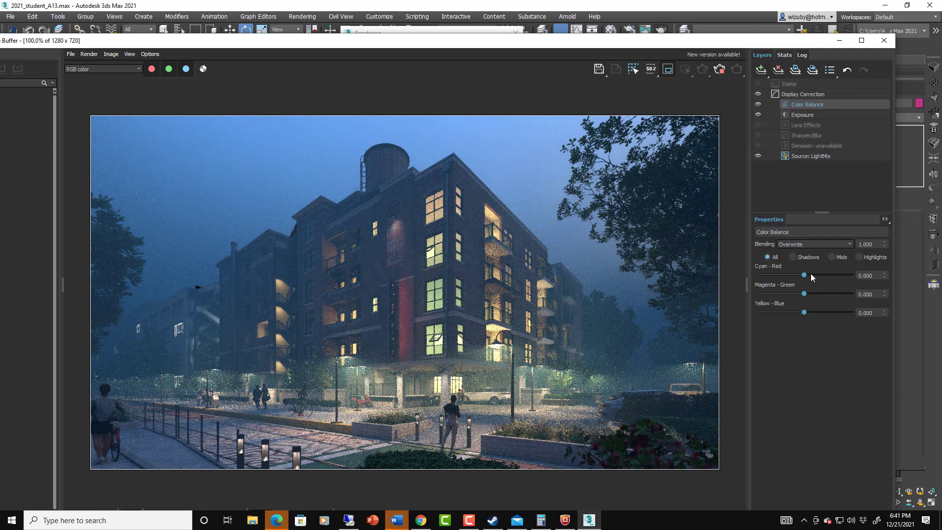
mouse_move(805, 275)
mouse_down()
mouse_move(791, 275)
mouse_move(799, 275)
mouse_up()
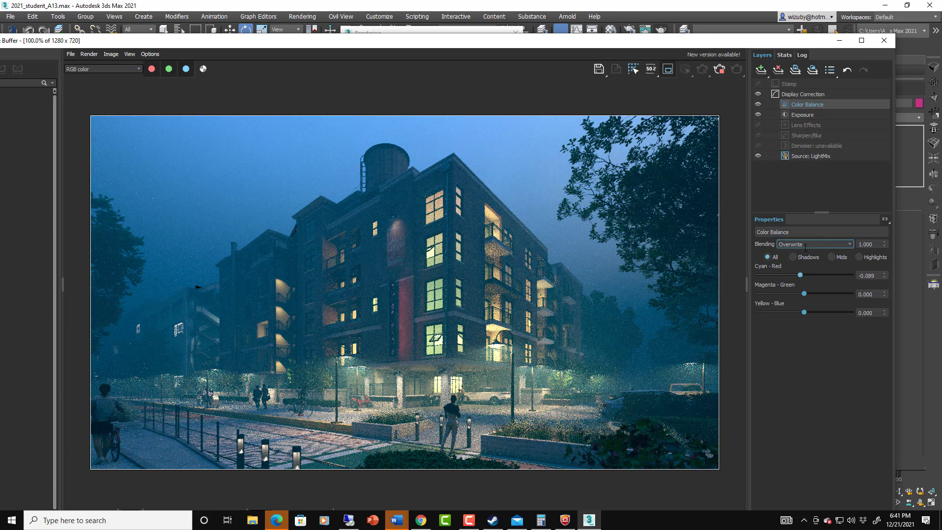
click(861, 257)
drag(804, 275, 804, 317)
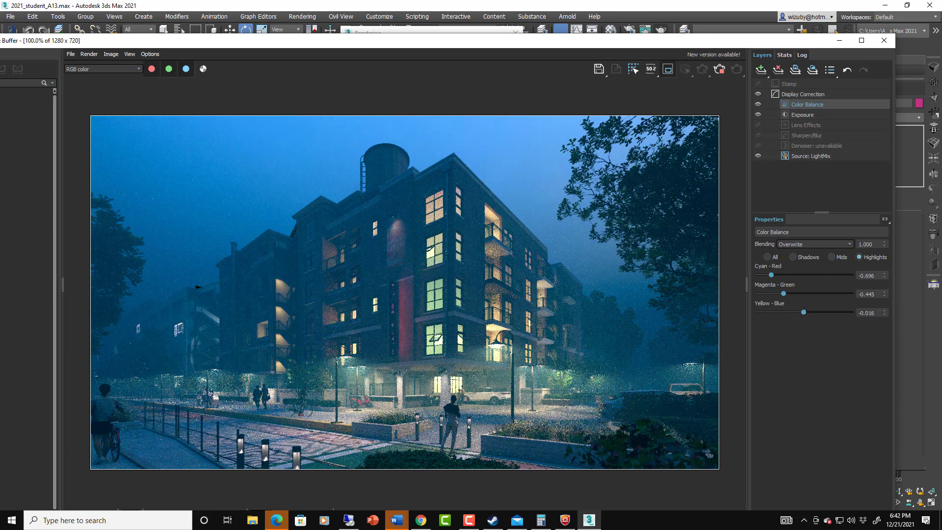
- Check VRayLight005's contribution in the LightMix and try a warmer color of about 5369 K for a light
click(826, 156)
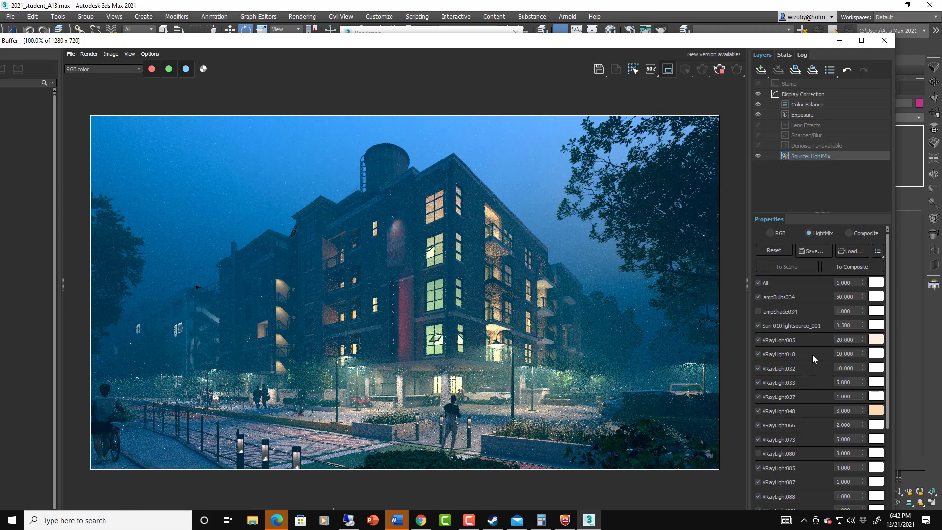
click(758, 340)
click(758, 340)
click(877, 340)
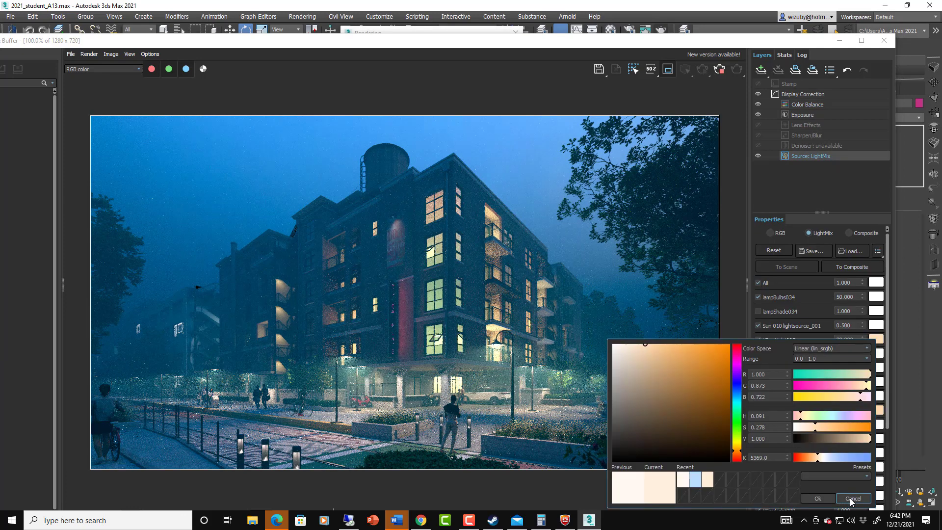
click(851, 501)
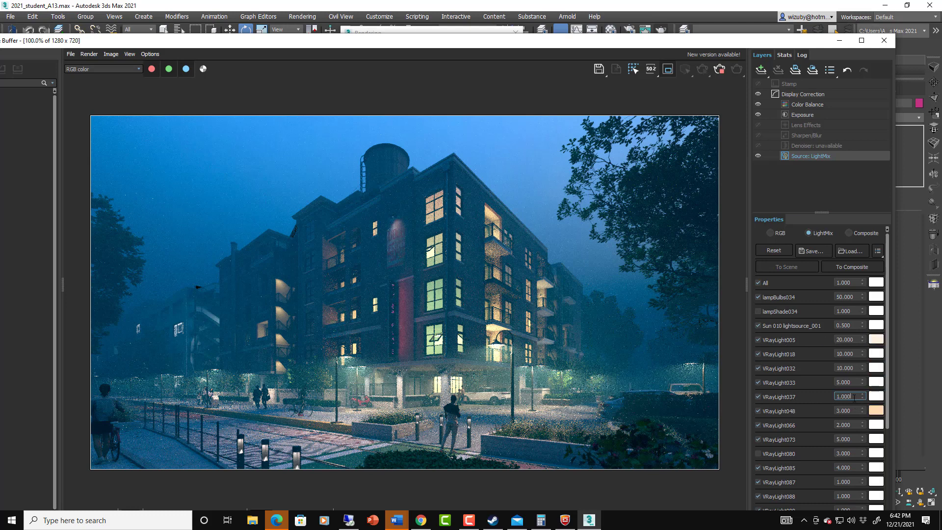
- Set the LightMix intensity of VRayLight037 to 4
click(831, 397)
text(4)
key(Return)
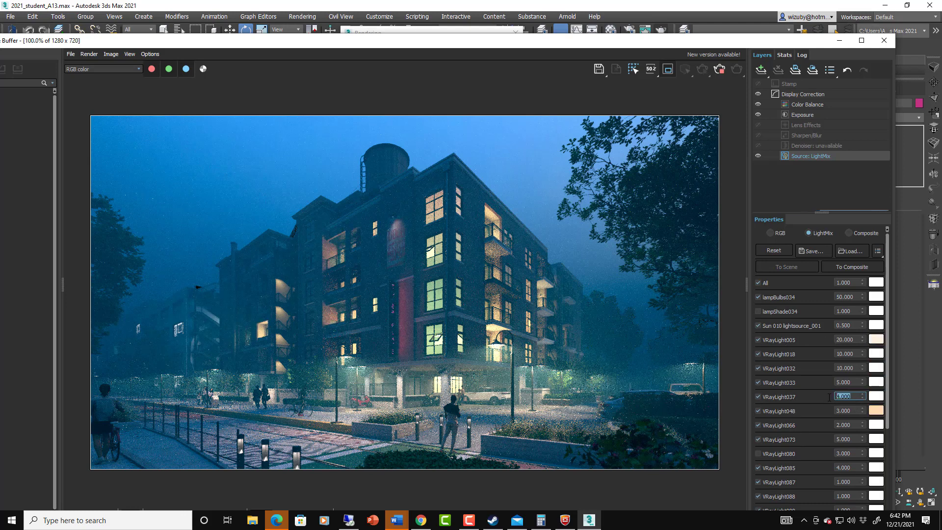
- Set the LightMix intensity of lampBulbs034 to 30 and of VRayLight005 to 12
scroll(620, 329, down, 2)
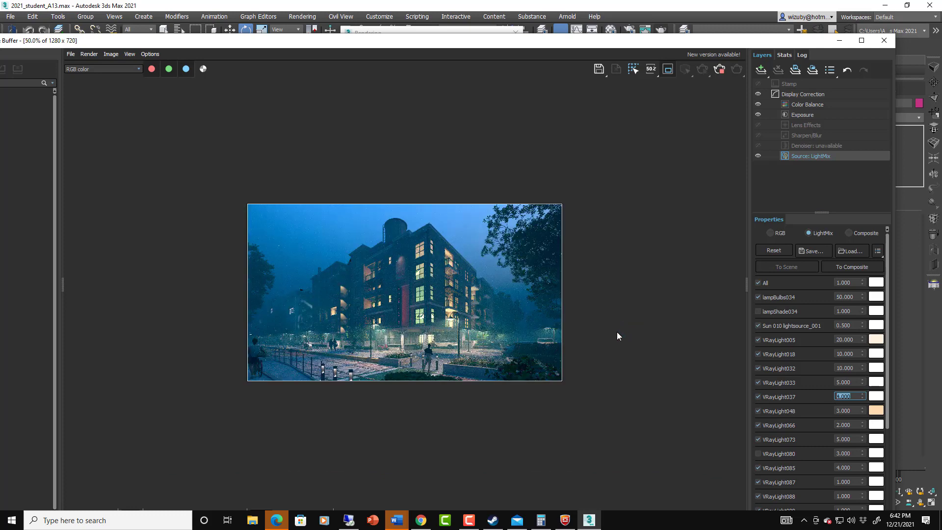
scroll(617, 332, up, 2)
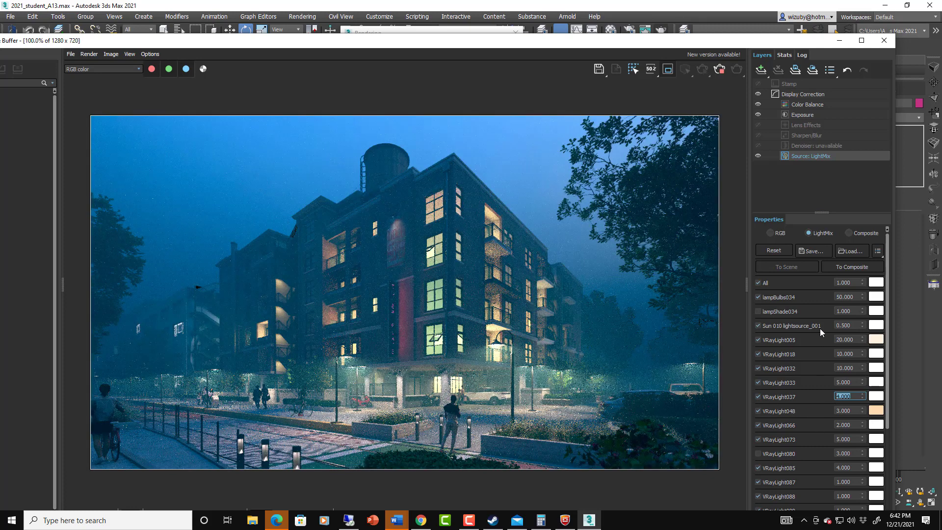
double_click(845, 297)
text(30)
key(Return)
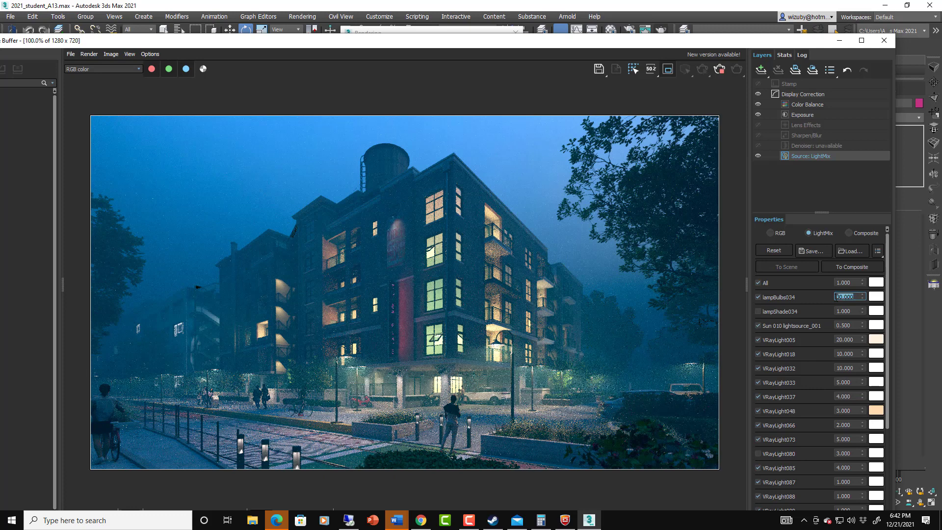
double_click(845, 339)
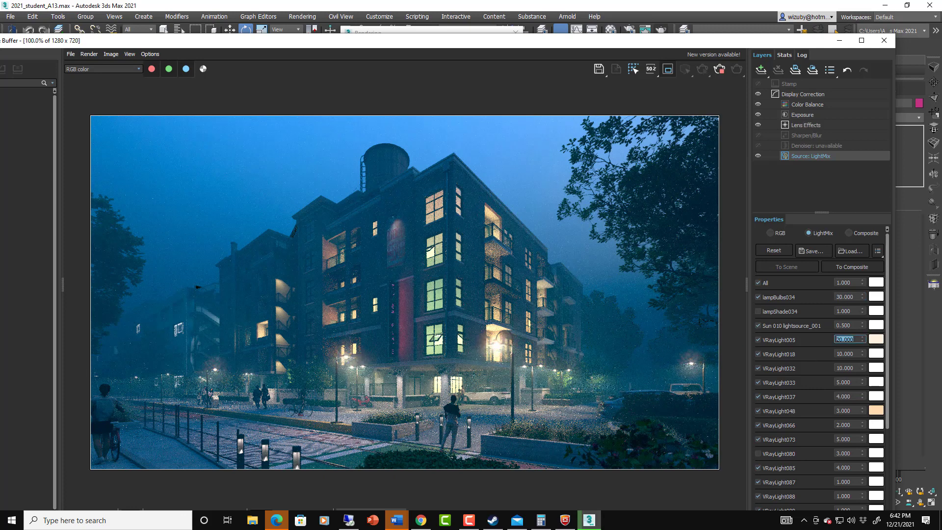
text(12)
key(Return)
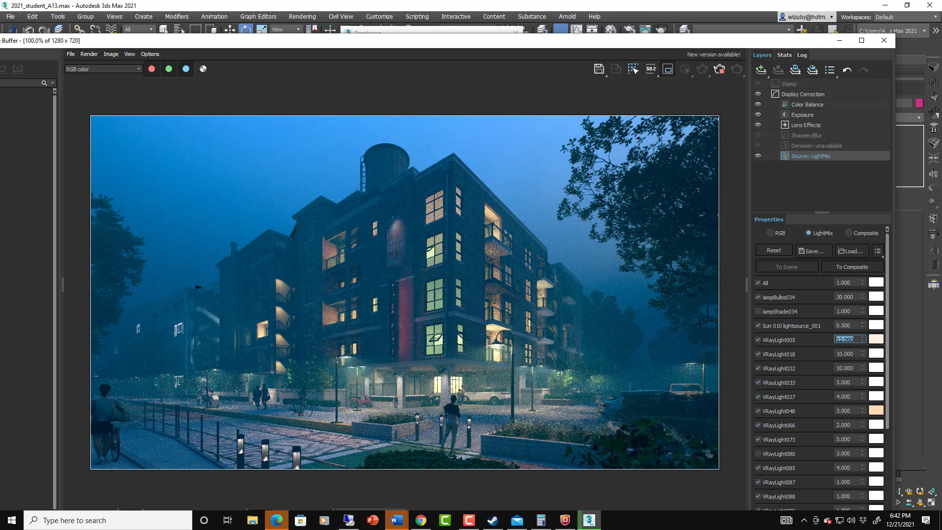
- Set the LightMix Self Illumination intensity to 10 and turn off the Rest entry
scroll(817, 348, down, 2)
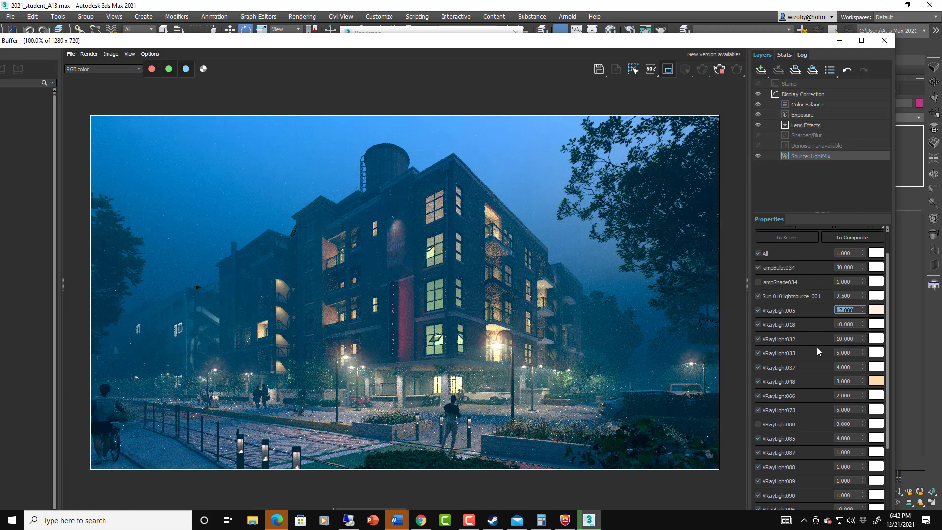
scroll(832, 404, down, 2)
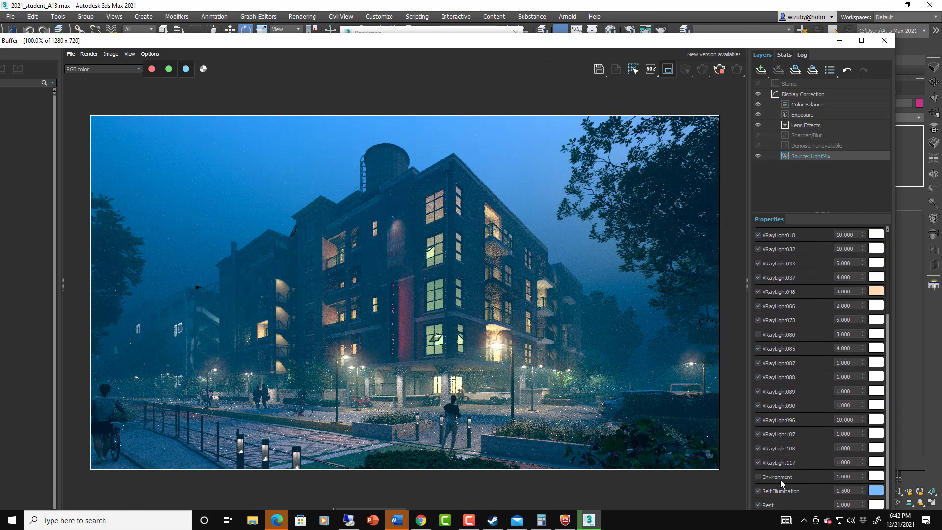
click(758, 489)
click(758, 489)
double_click(855, 491)
text(10)
key(Return)
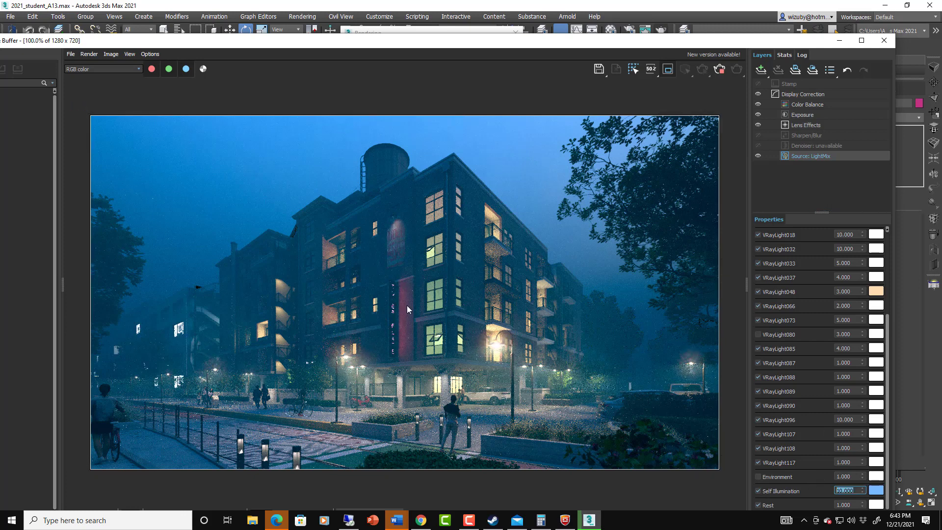
click(818, 160)
- Check the contributions of VRayLight108, VRayLight096 and VRayLight090 in the LightMix, and set VRayLight090's intensity to 5
scroll(352, 375, down, 1)
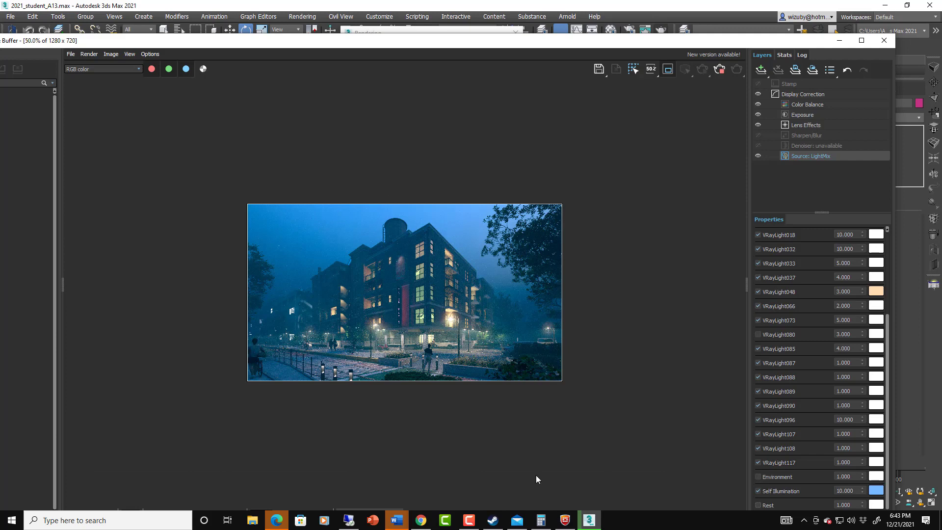
scroll(438, 354, up, 1)
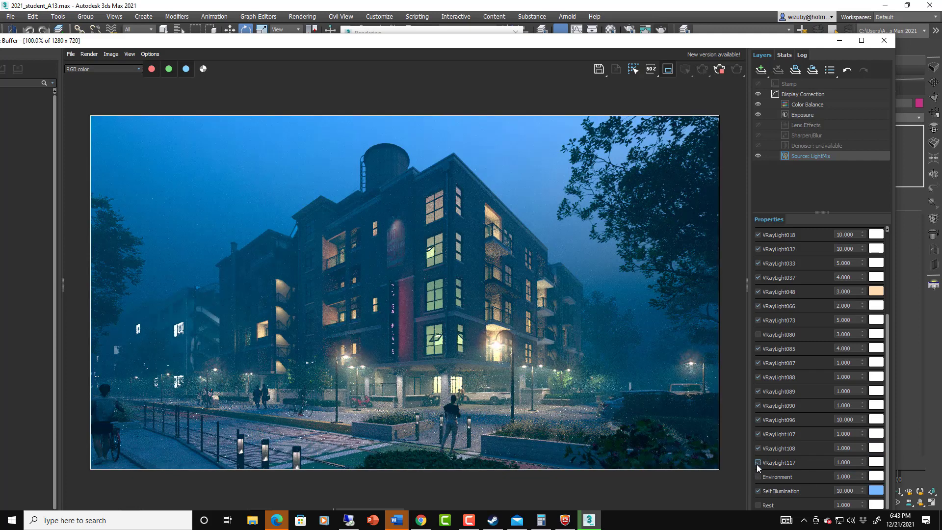
click(758, 448)
click(758, 449)
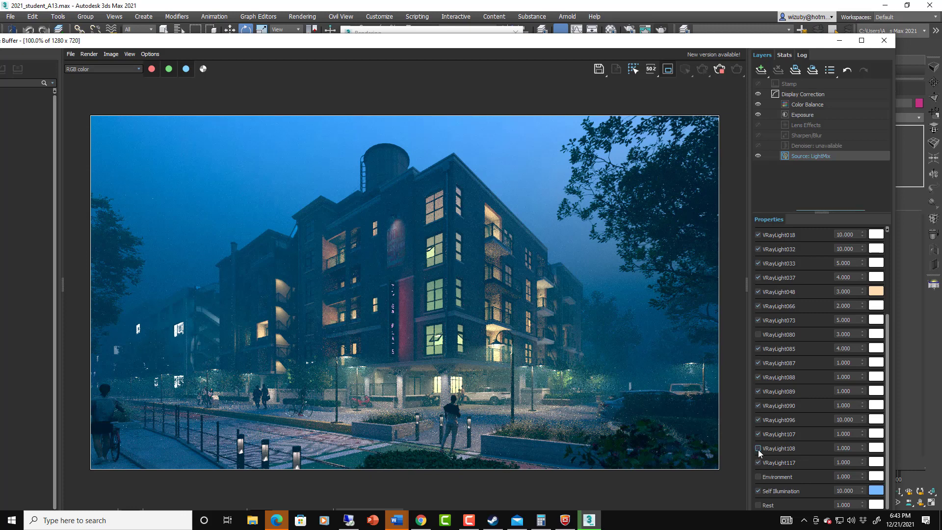
click(758, 420)
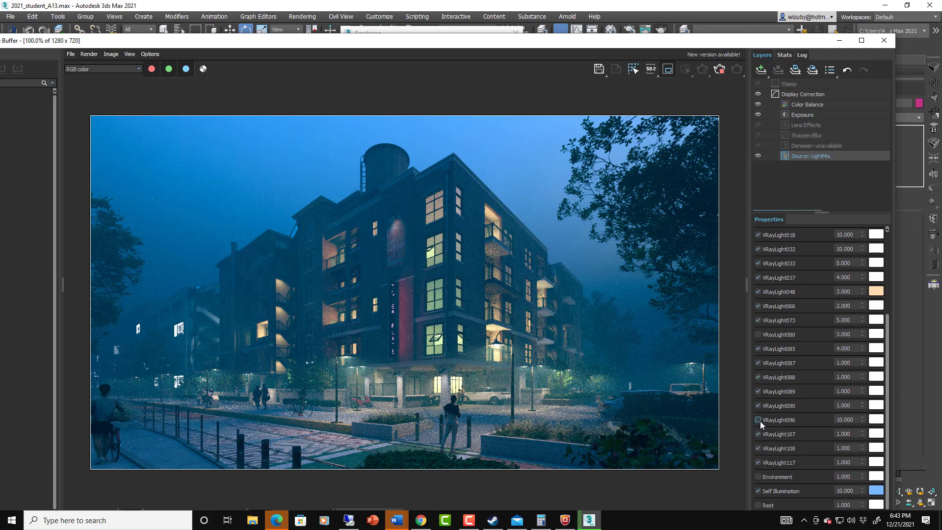
click(760, 421)
click(760, 422)
click(760, 421)
click(761, 408)
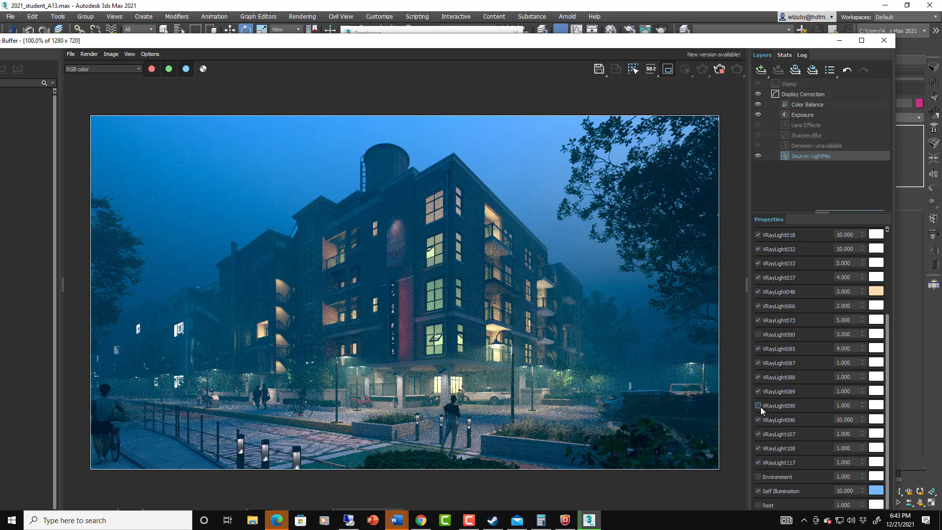
click(761, 407)
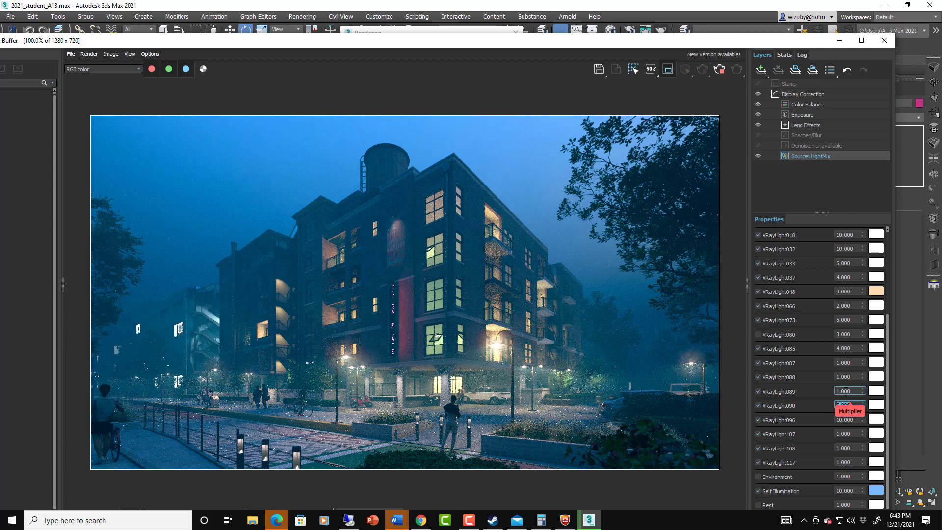
- Check VRayLight085's contribution and set its LightMix intensity to 20
click(758, 349)
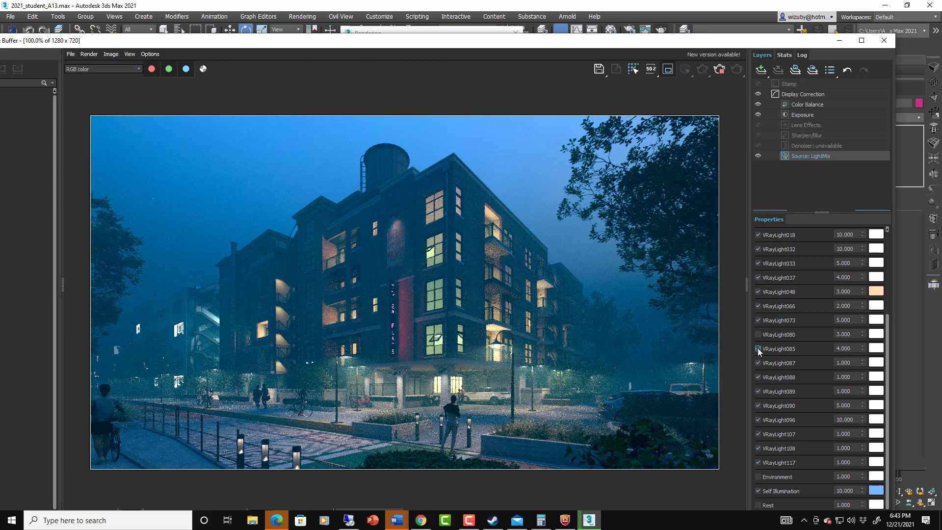
click(758, 348)
double_click(838, 348)
text(20)
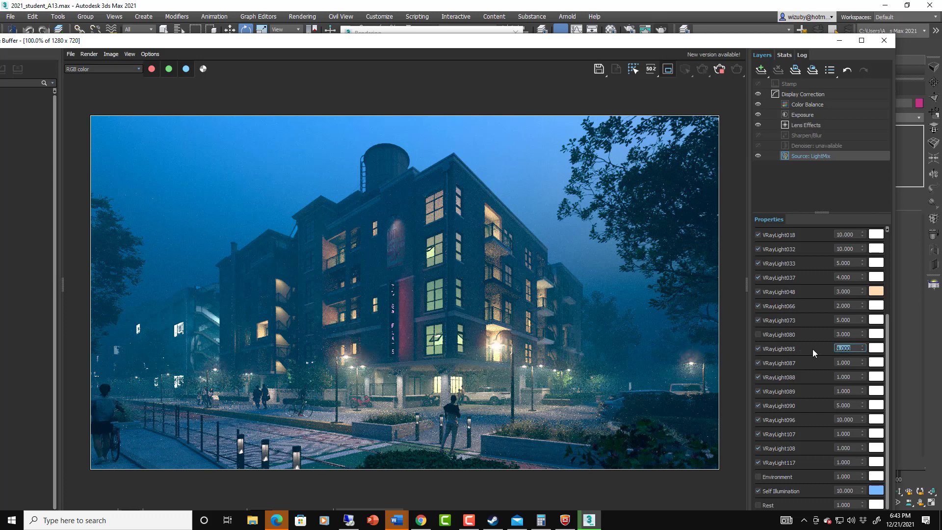
key(Return)
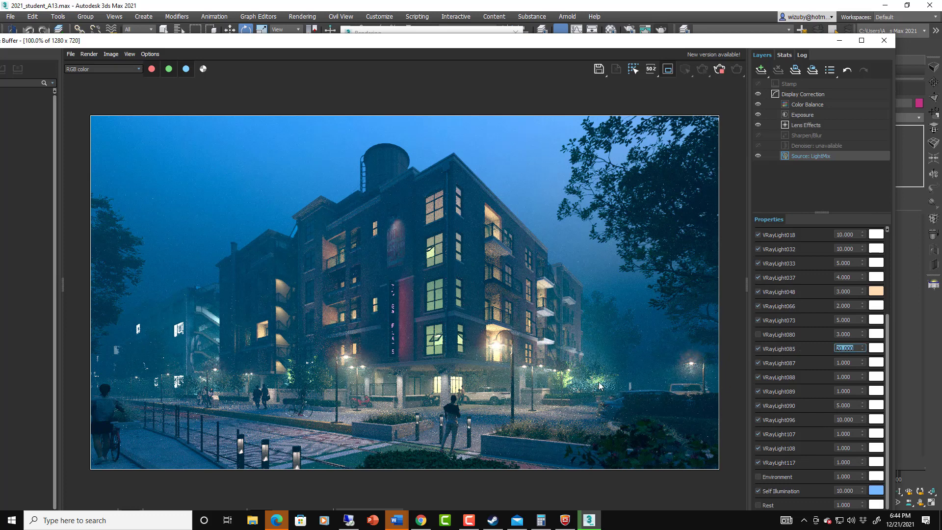
- Set VRayLight085's LightMix intensity to 10 and its color temperature to about 4567 K
click(875, 362)
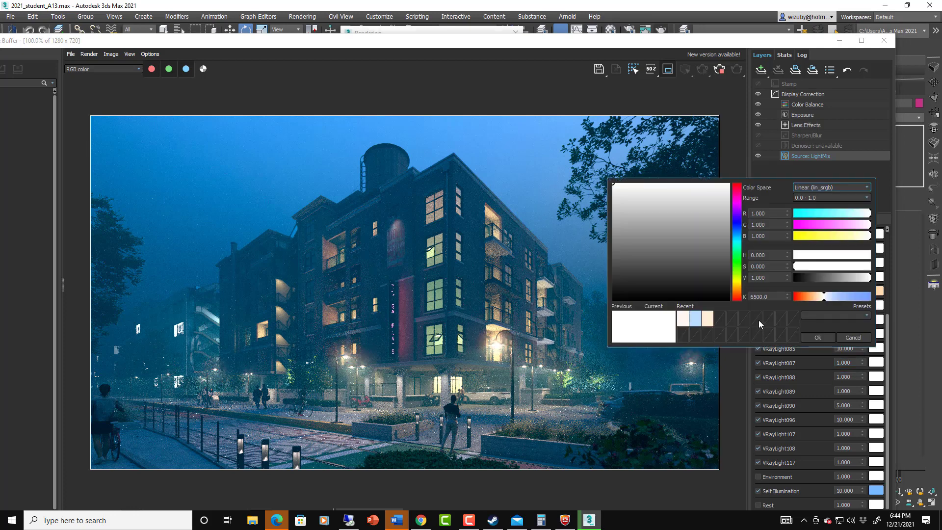
click(815, 298)
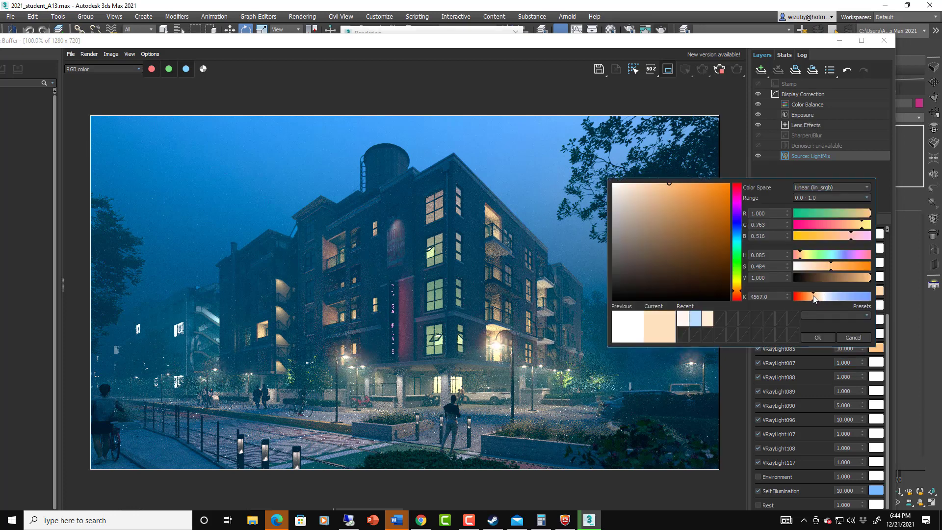
click(818, 337)
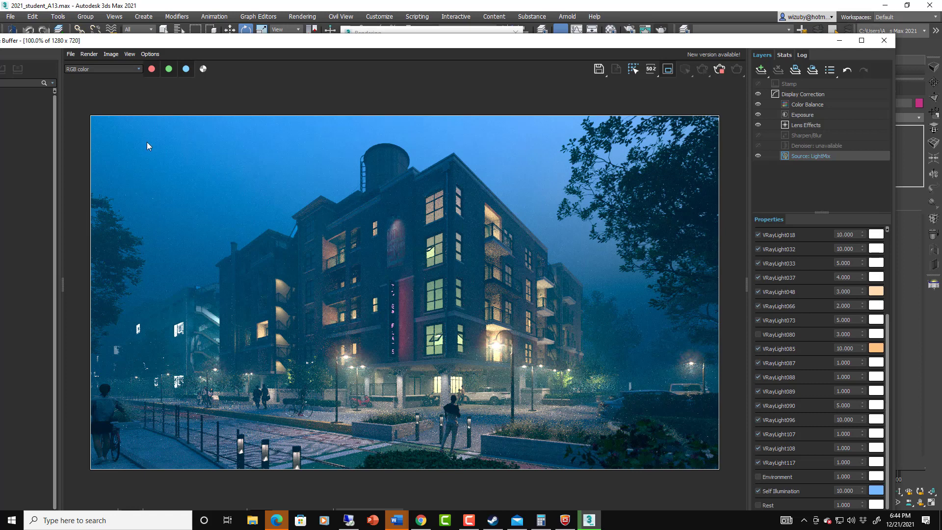
- Lower the opacity of the Lens Effects layer to about 0.44
click(758, 433)
click(803, 125)
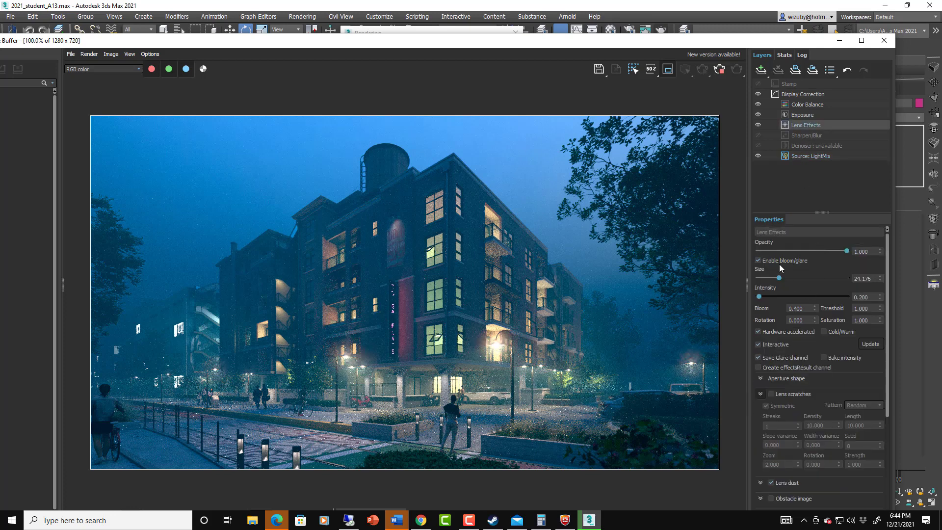
drag(819, 248, 797, 252)
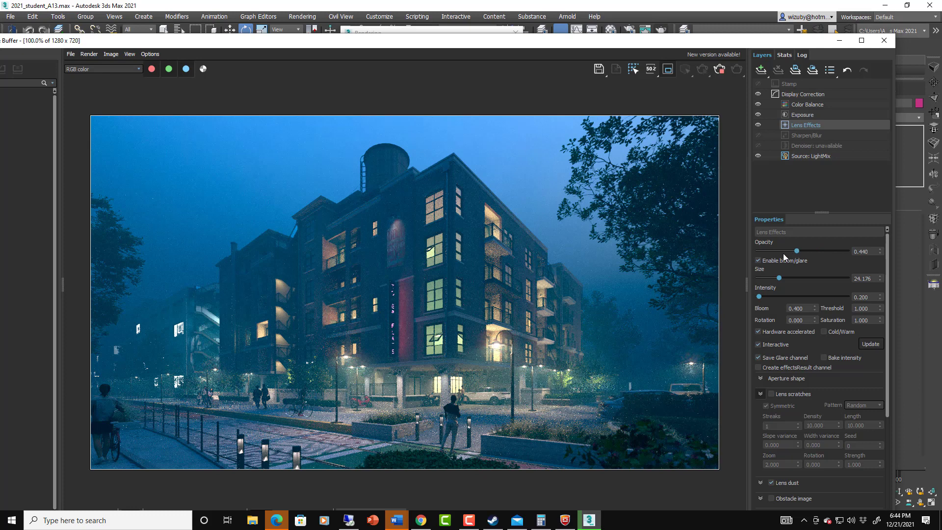
scroll(426, 277, down, 2)
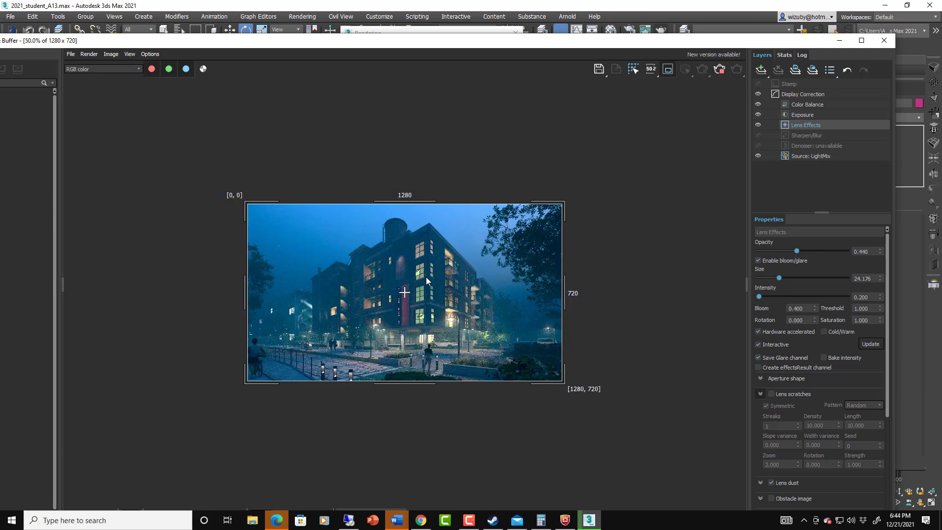
scroll(490, 285, up, 2)
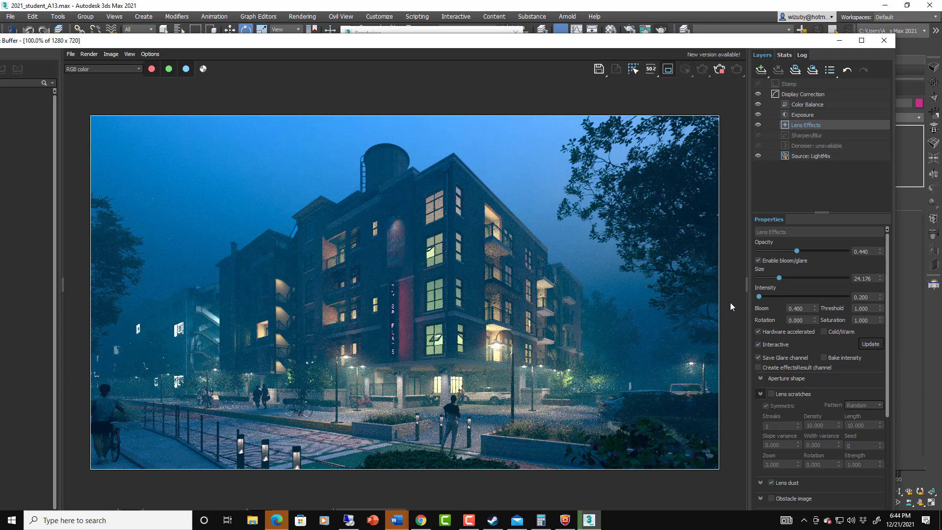
- Compare the image with and without the Color Balance correction, and set its highlights Yellow-Blue to about 0.194
click(760, 104)
click(759, 104)
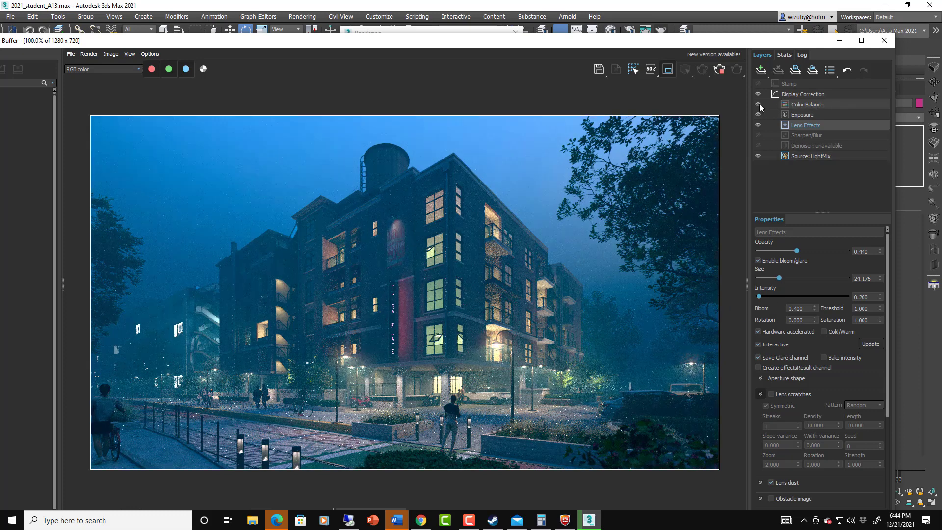
click(759, 104)
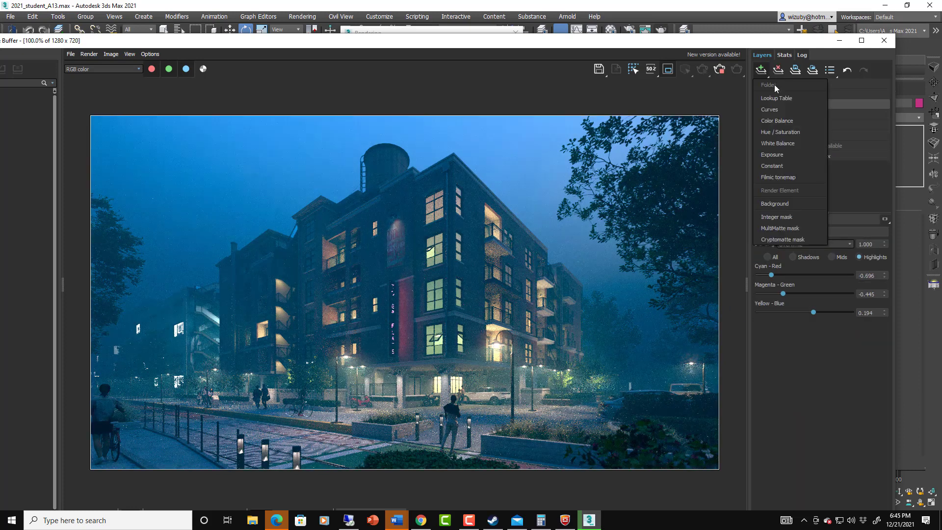
- Add a White Balance correction above Color Balance and set its temperature to about 7874
click(778, 144)
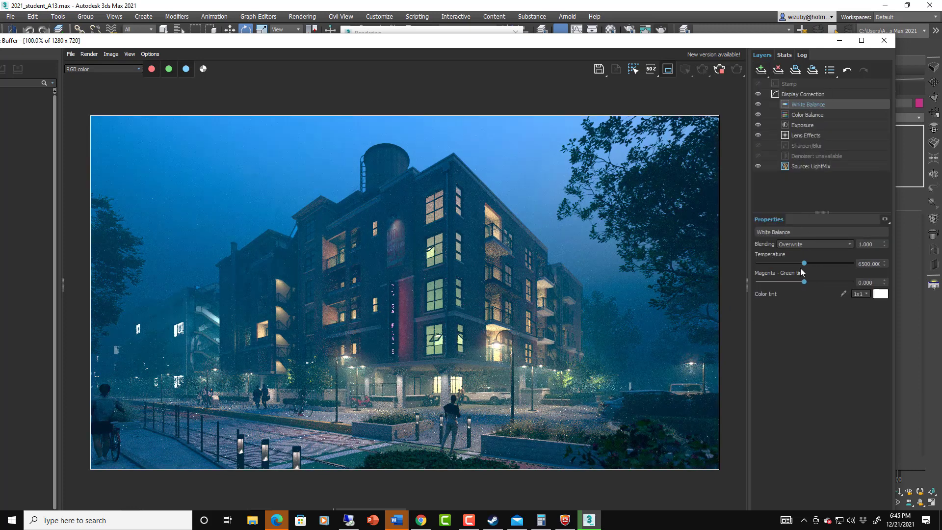
drag(800, 263, 774, 264)
drag(851, 264, 823, 263)
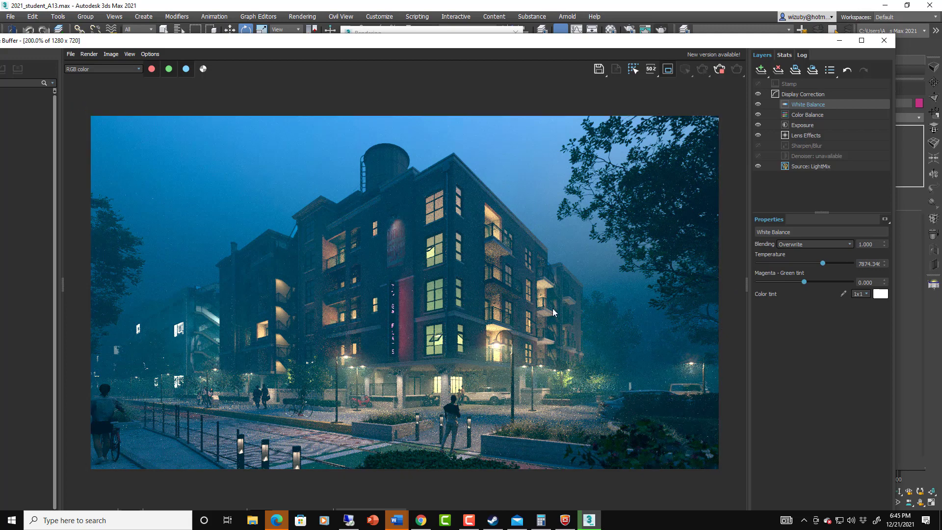
scroll(553, 309, up, 1)
scroll(553, 309, down, 2)
scroll(539, 253, up, 1)
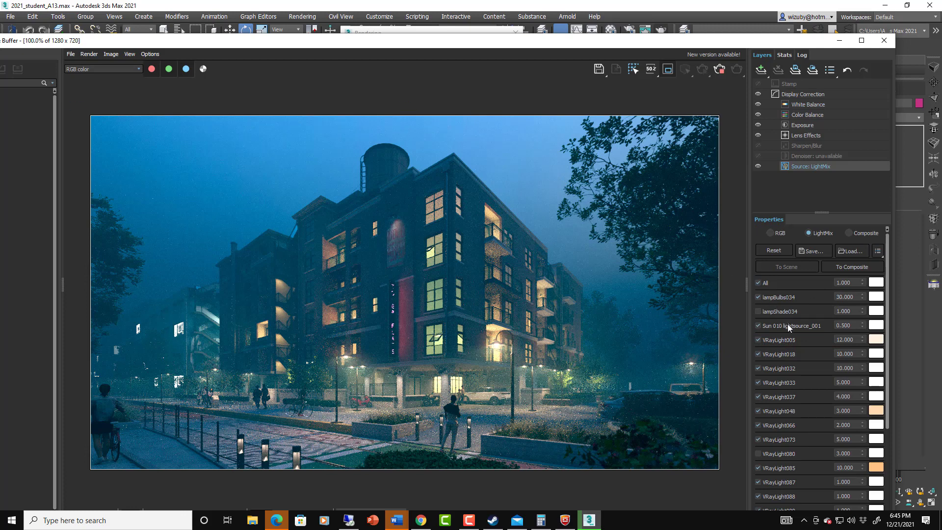
- Raise the LightMix intensity of the Sun 010 light source to 0.8
drag(851, 327, 833, 327)
key(Return)
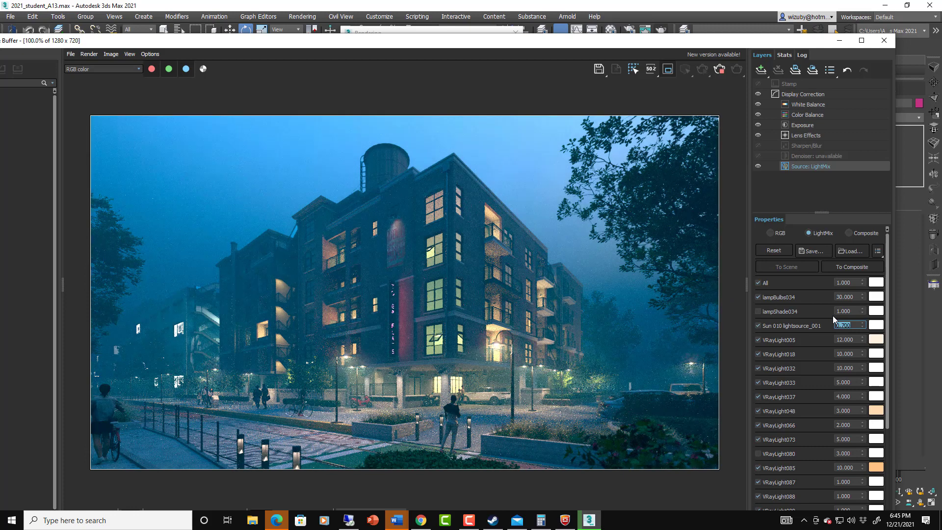
text(.8)
key(Return)
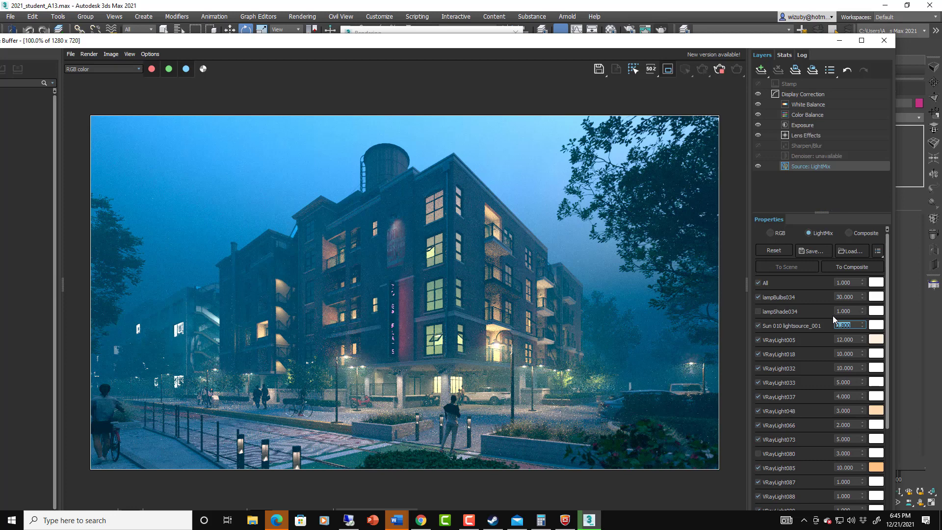
- Display the VRayAtmosphere render element in the frame buffer to examine the fog
scroll(446, 274, down, 1)
scroll(447, 273, up, 1)
click(115, 69)
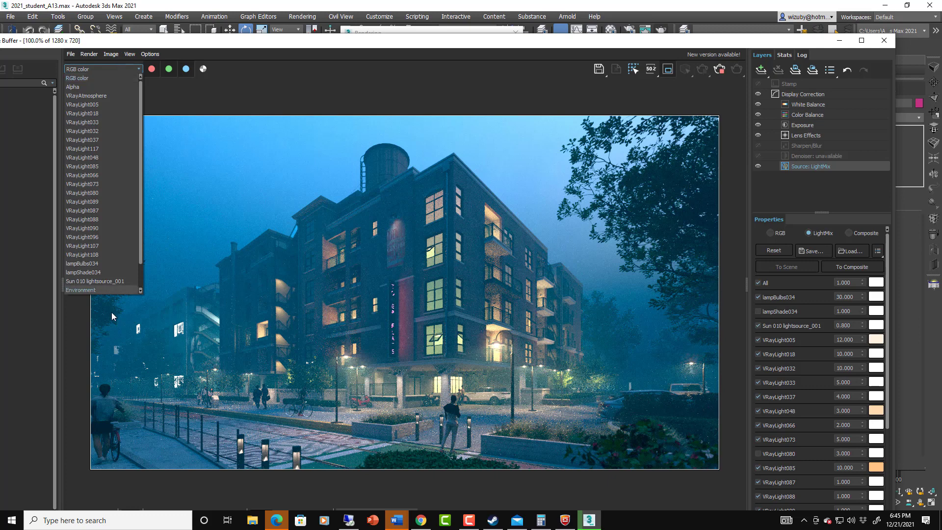
click(76, 96)
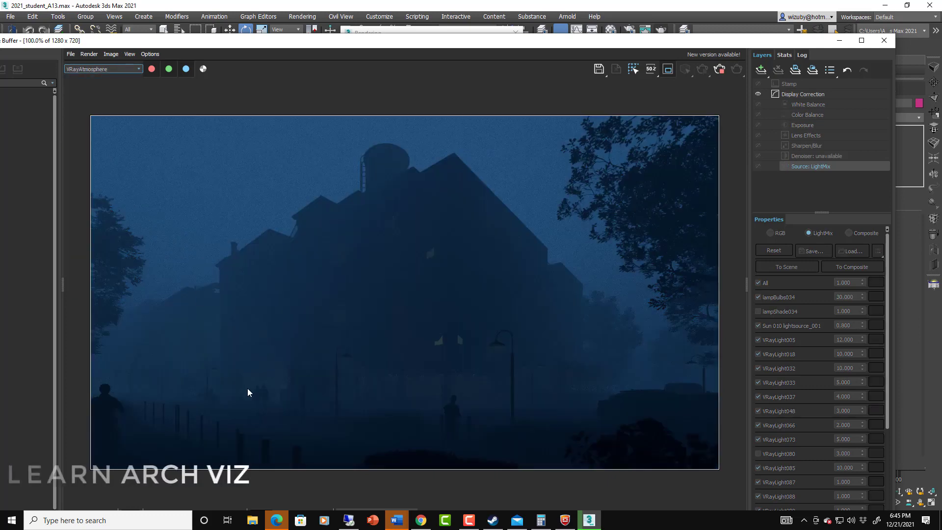